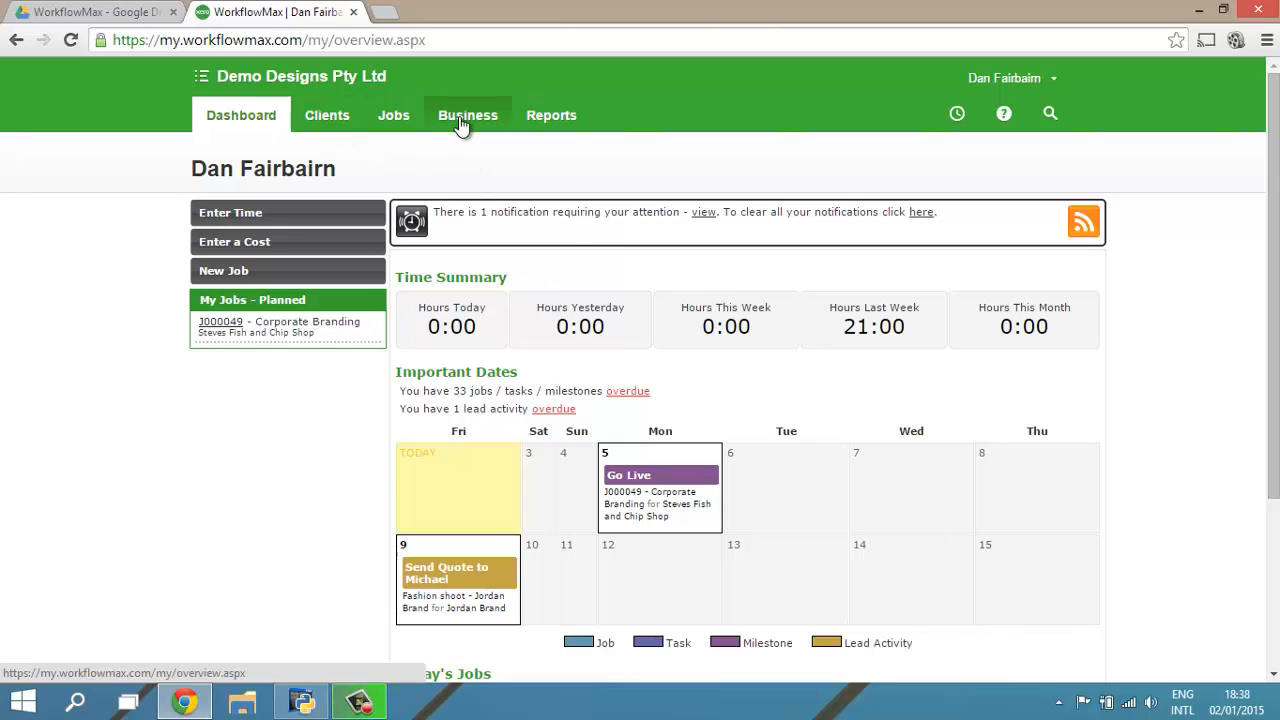
# Step: Open the client list, look through the contacts of all clients, and return to the list of clients
pyautogui.moveTo(455, 117)
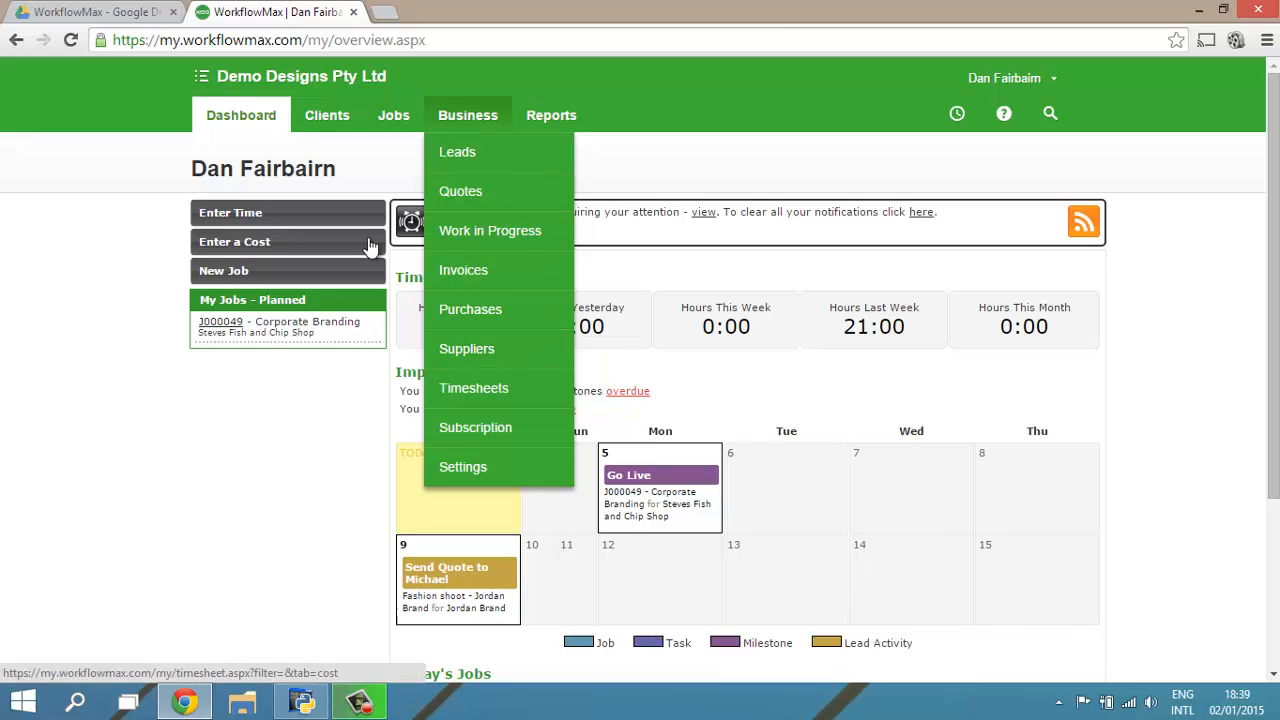
pyautogui.click(330, 117)
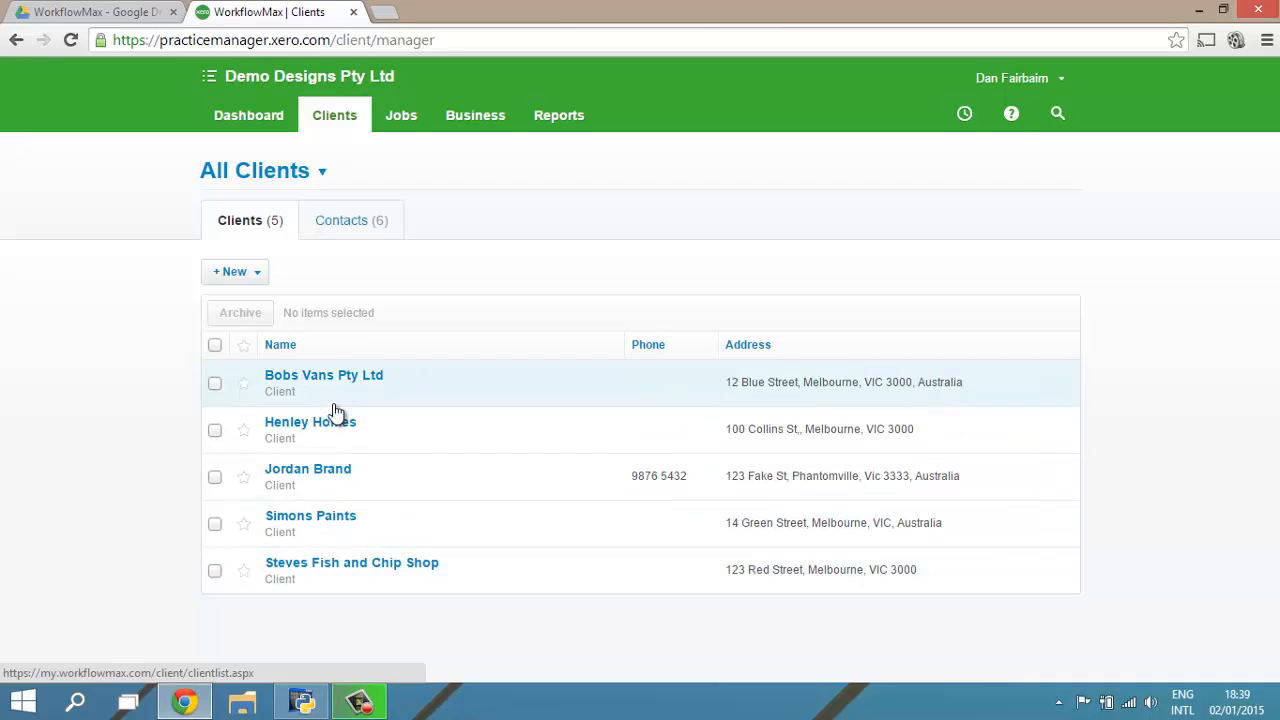
pyautogui.click(350, 227)
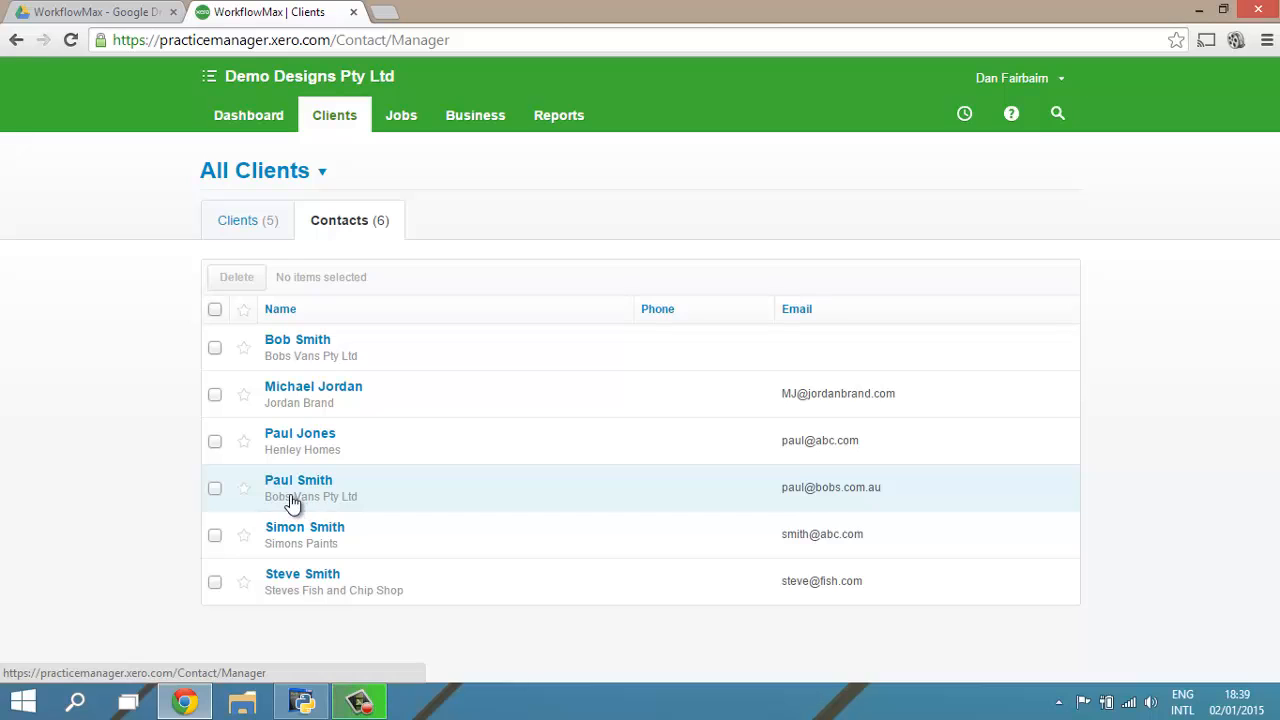
pyautogui.click(267, 226)
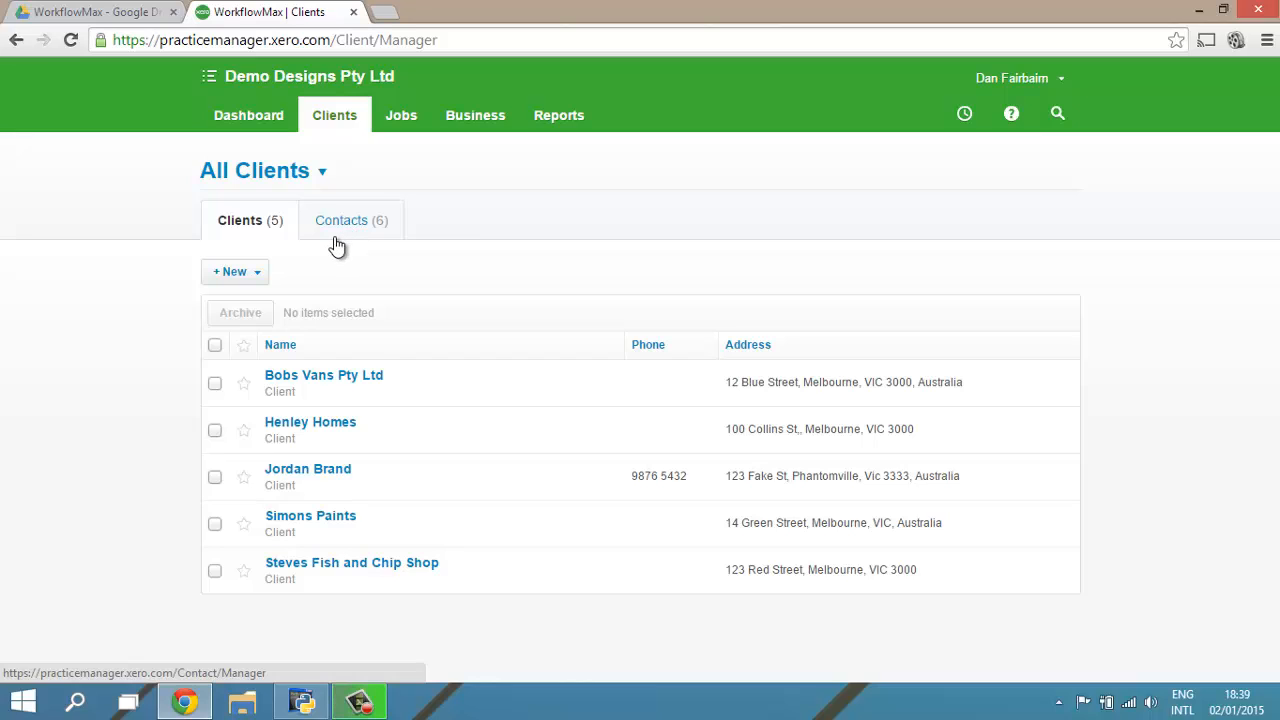
# Step: Open the Henley Homes client record and examine its assigned account manager and job manager
pyautogui.click(350, 424)
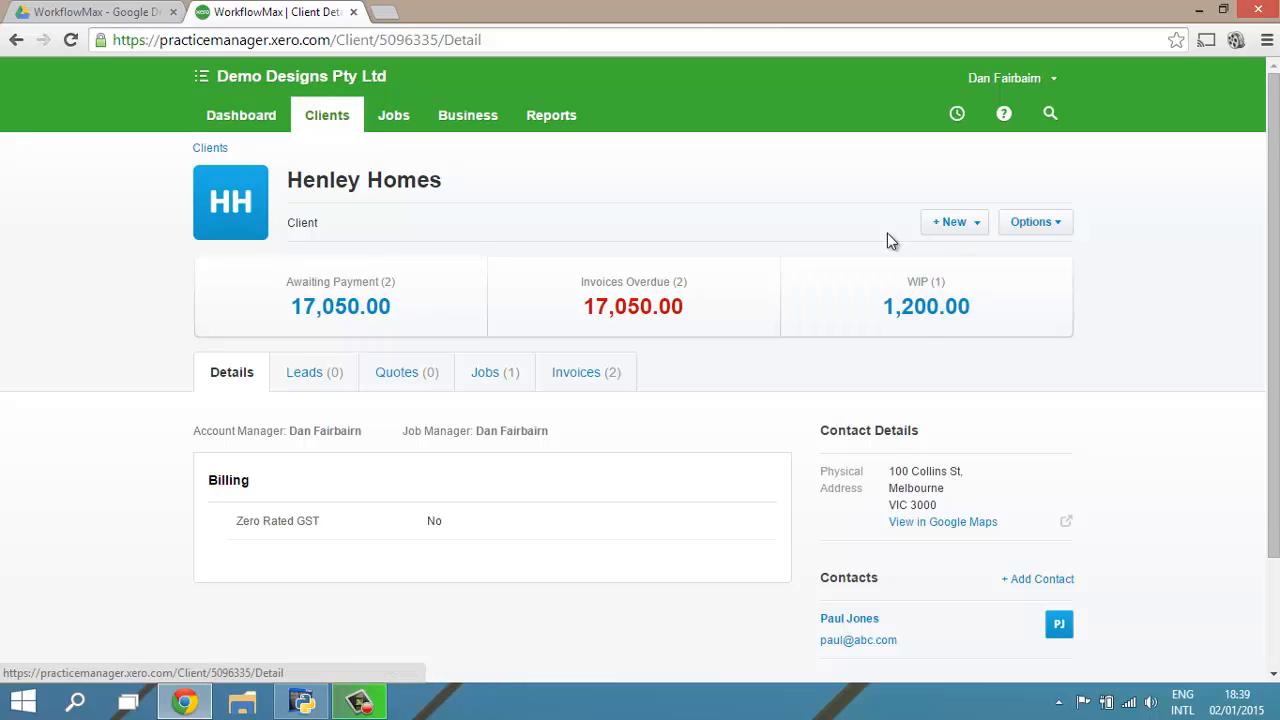
pyautogui.scroll(-2, 771, 389)
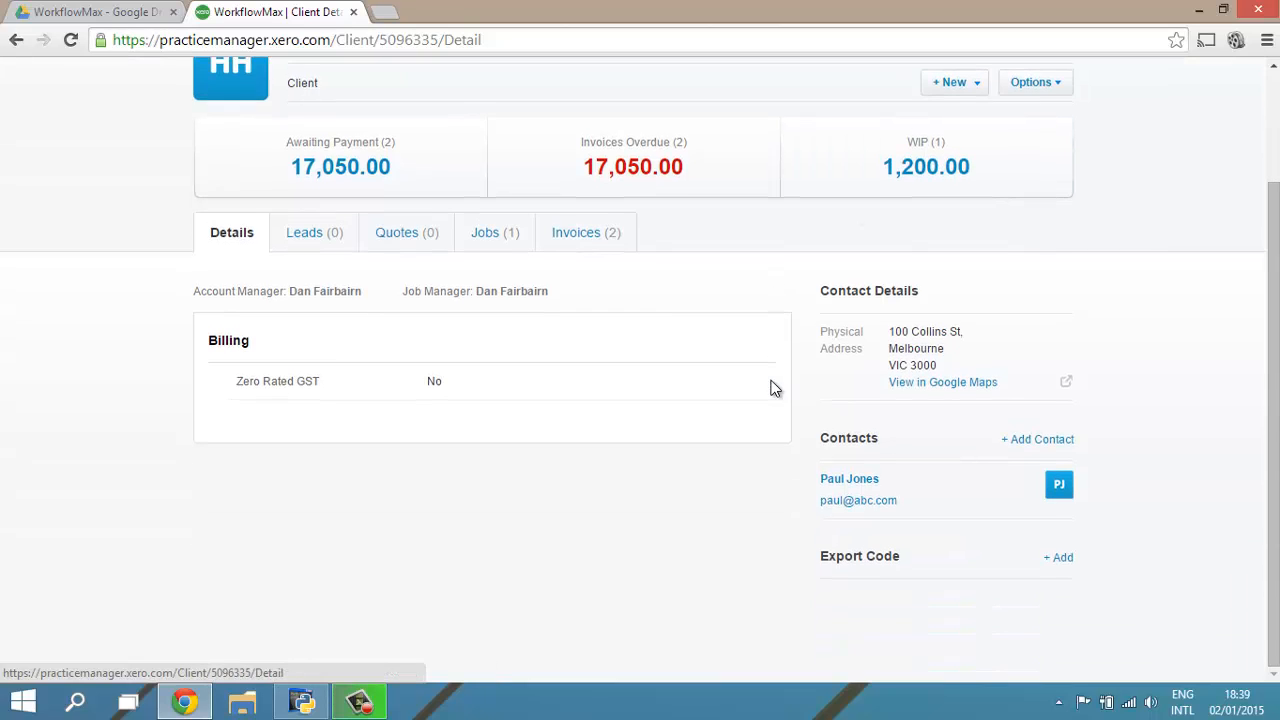
pyautogui.moveTo(206, 290); pyautogui.dragTo(327, 298)
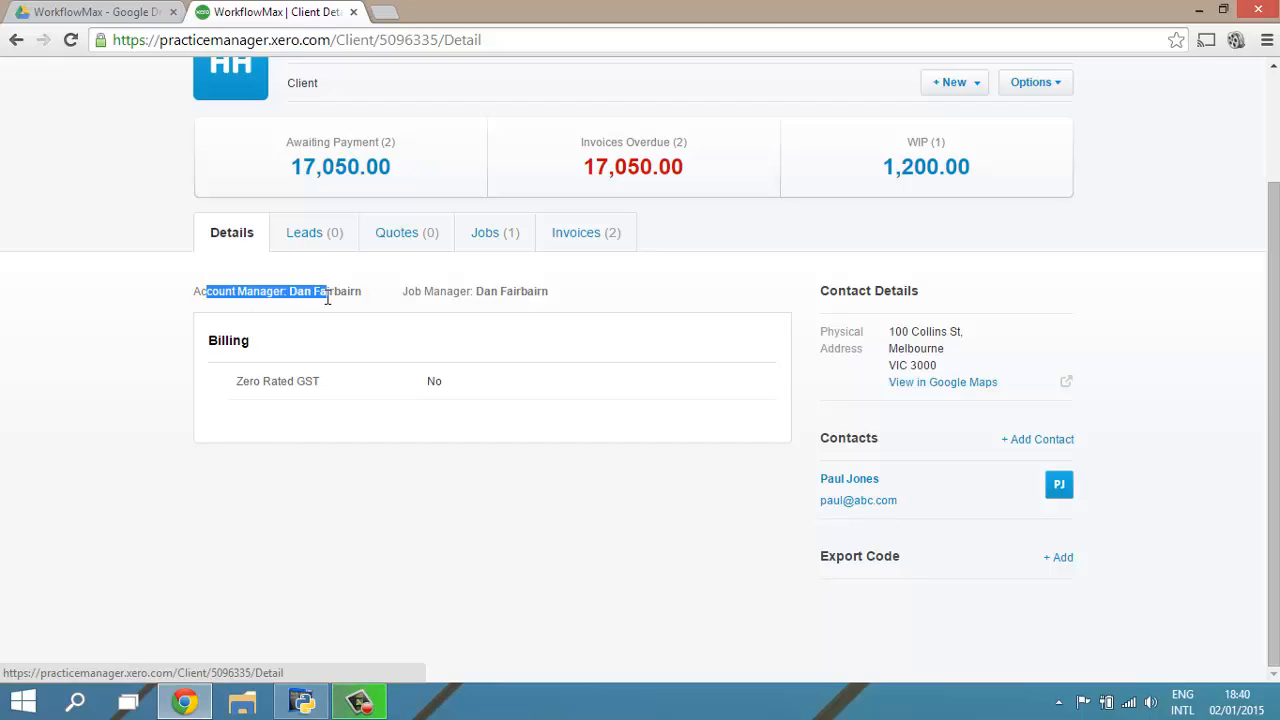
pyautogui.moveTo(406, 292); pyautogui.dragTo(516, 287)
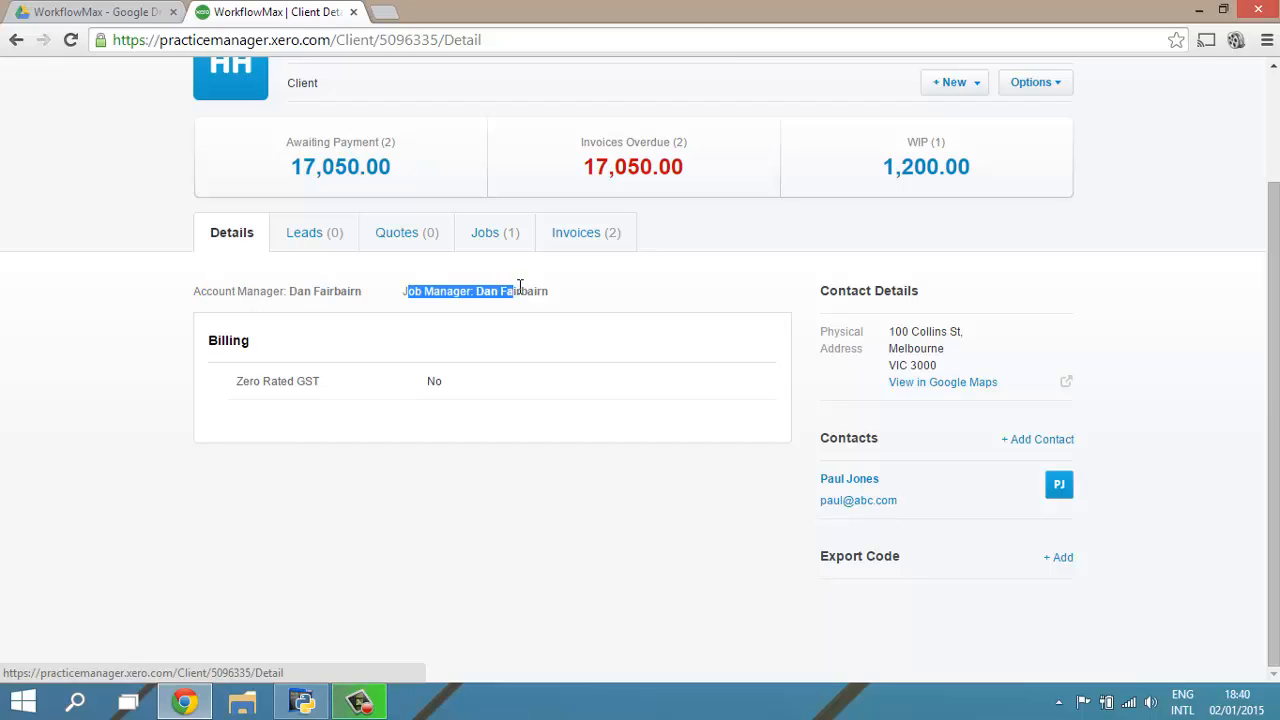
pyautogui.click(474, 294)
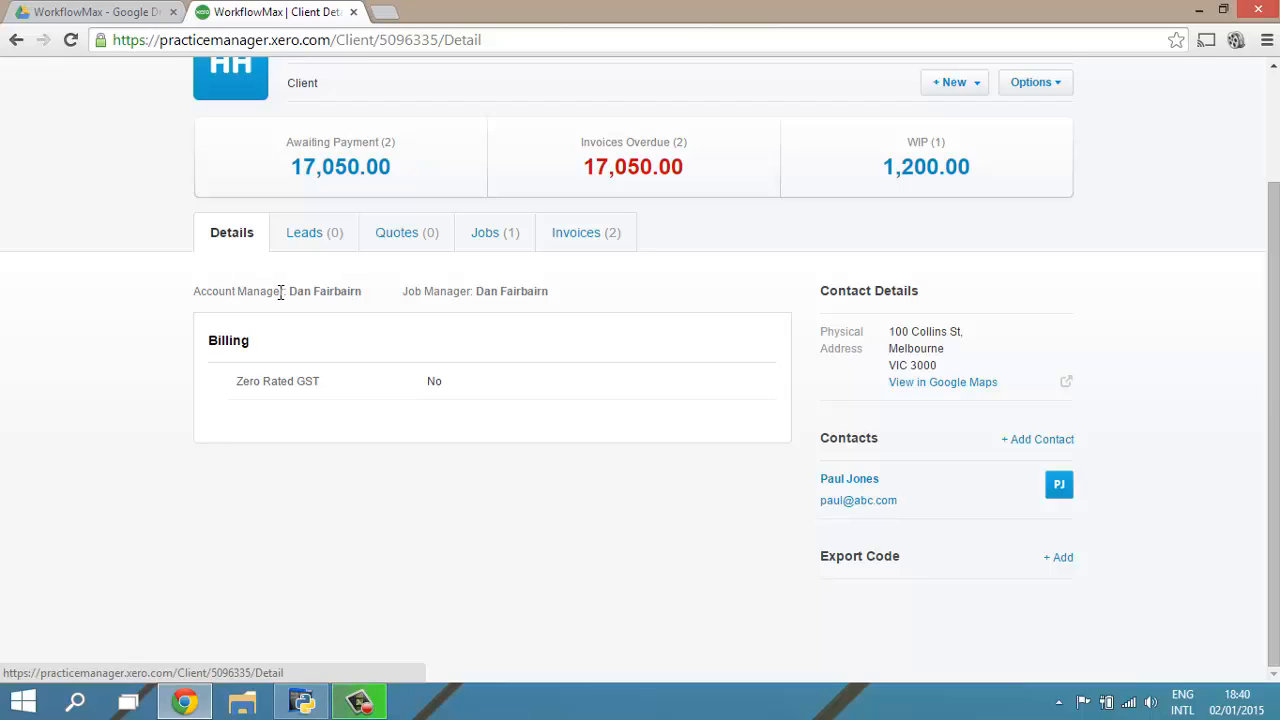
pyautogui.moveTo(196, 291); pyautogui.dragTo(360, 288)
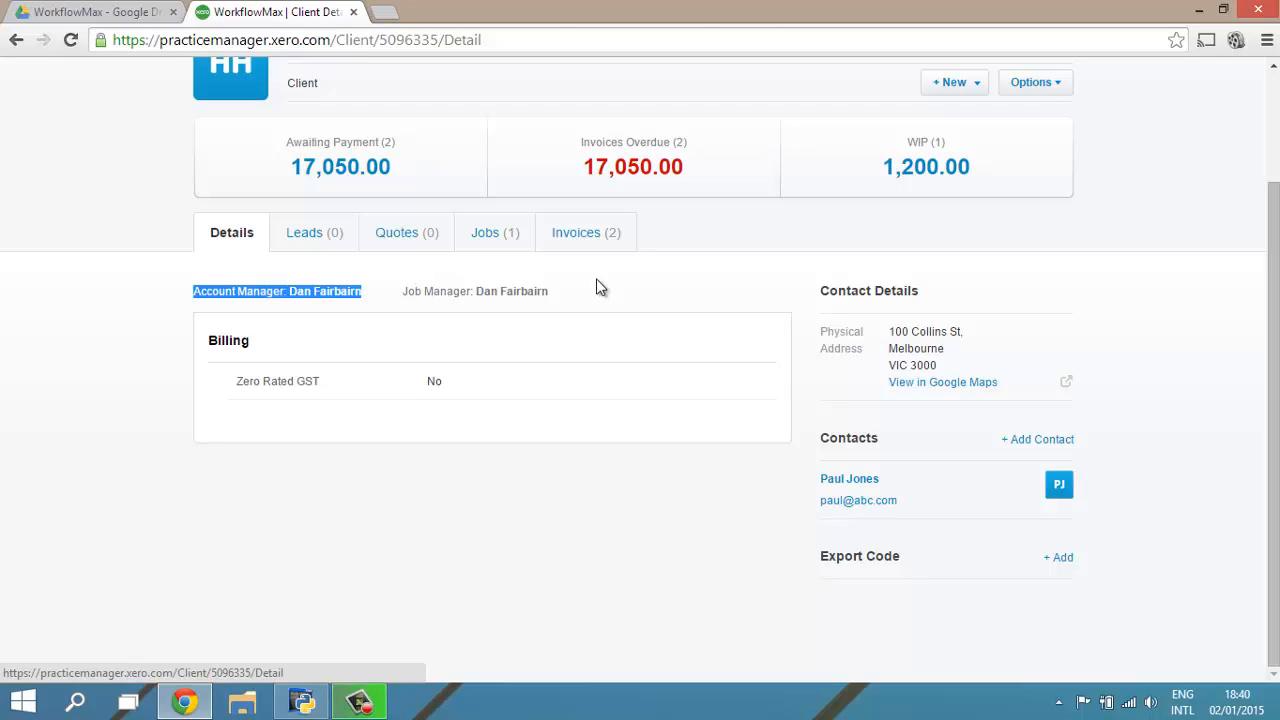
pyautogui.click(638, 290)
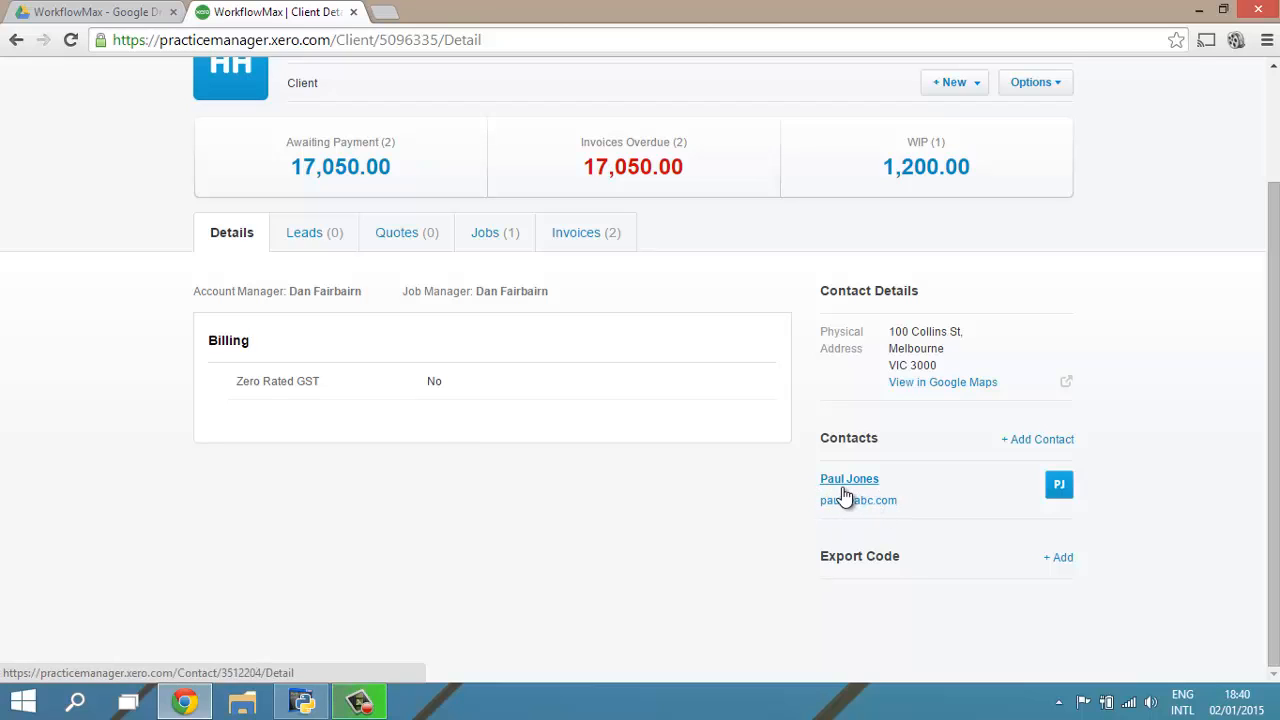
# Step: Add a contact to Henley Homes with the person's full name, position Director, phone number and e-mail address, and save it
pyautogui.click(1040, 447)
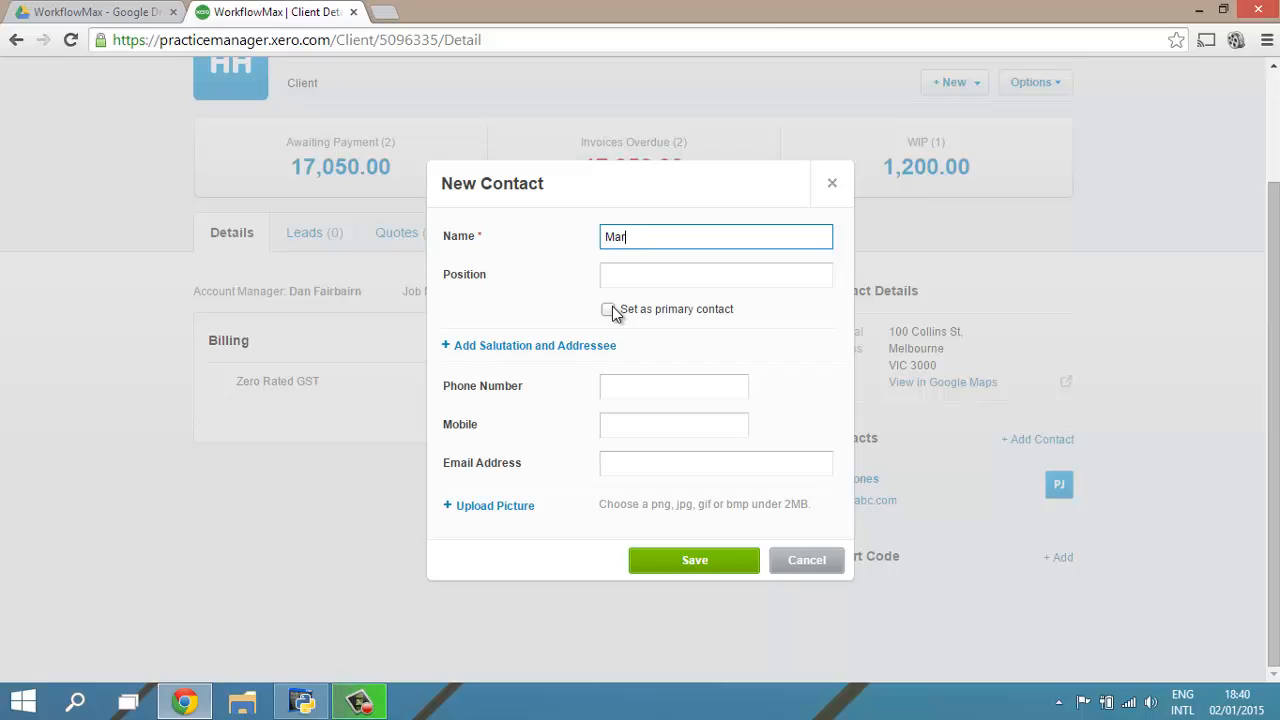
pyautogui.press('Tab')
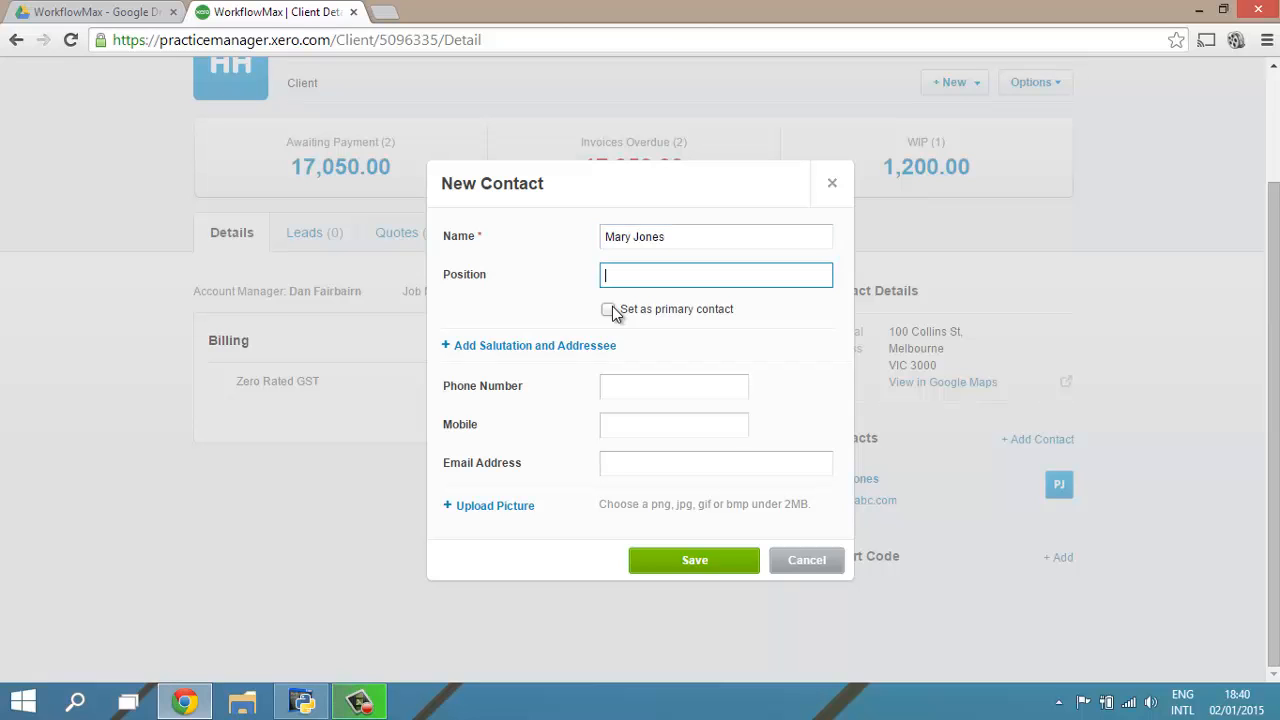
pyautogui.write('Director')
pyautogui.click(627, 389)
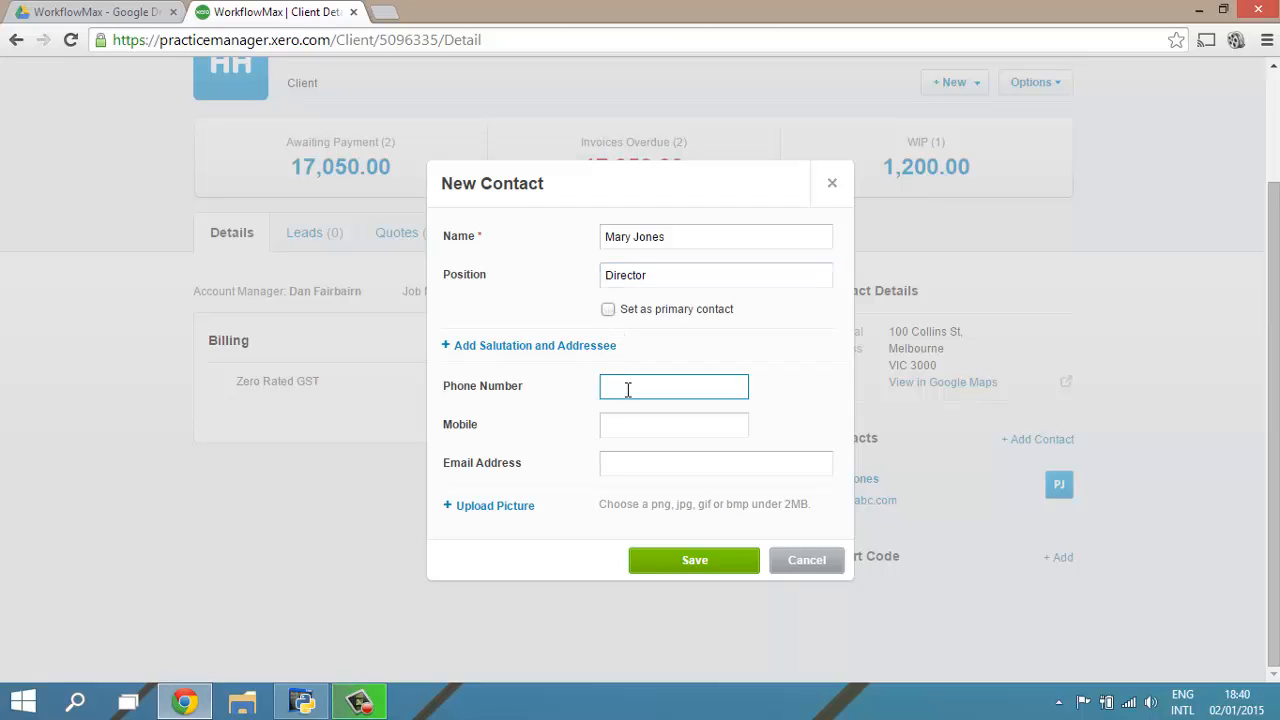
pyautogui.click(614, 469)
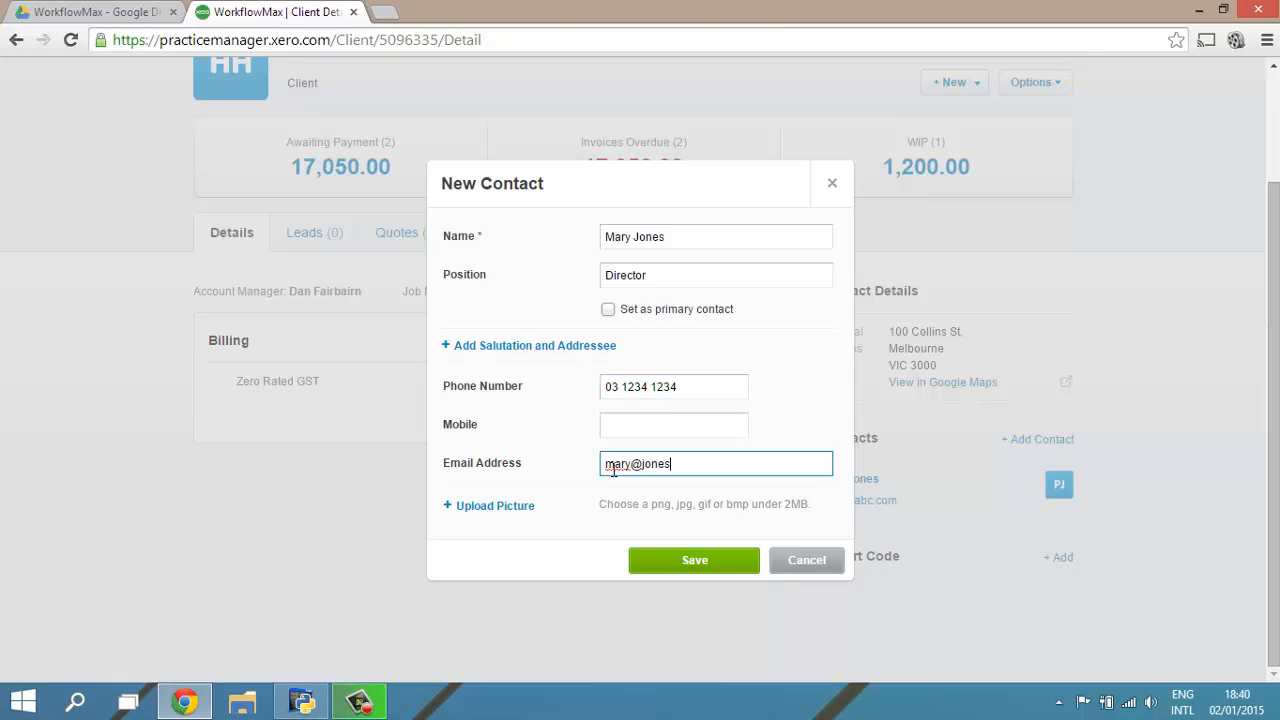
pyautogui.click(688, 561)
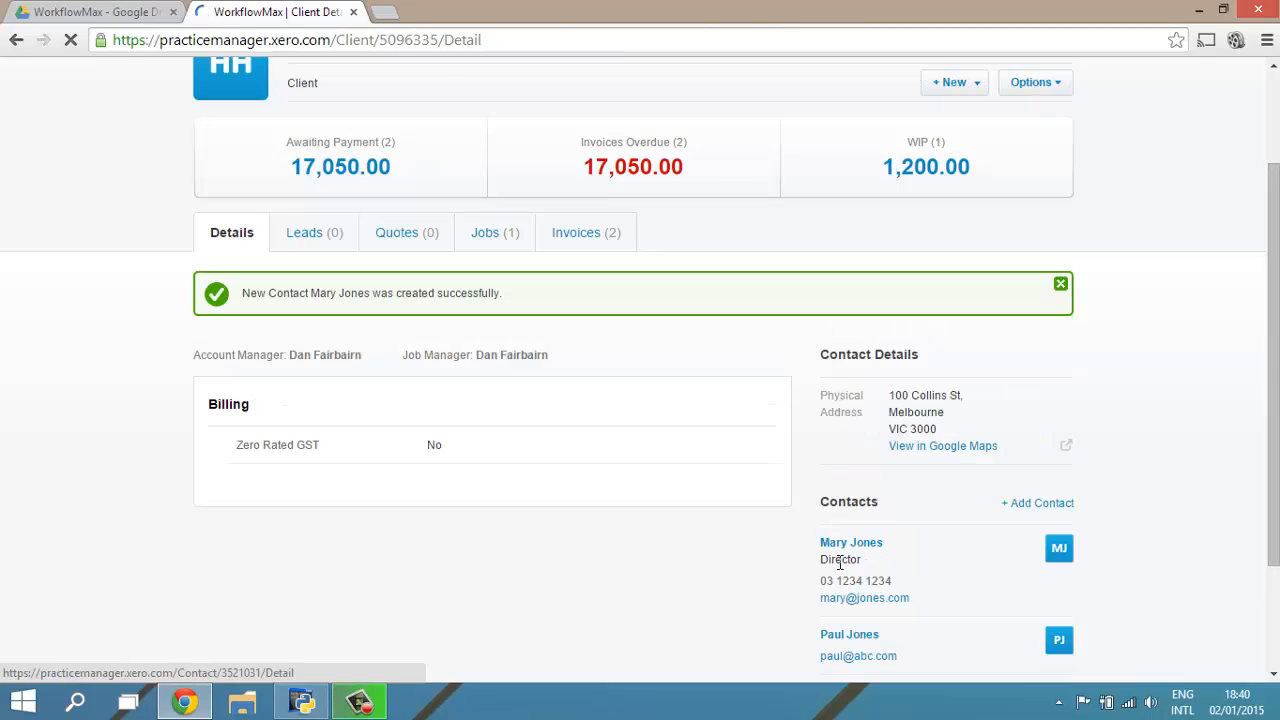
# Step: Review the contacts, billing and export code sections of Henley Homes, and open the client record for editing
pyautogui.scroll(-1, 1069, 560)
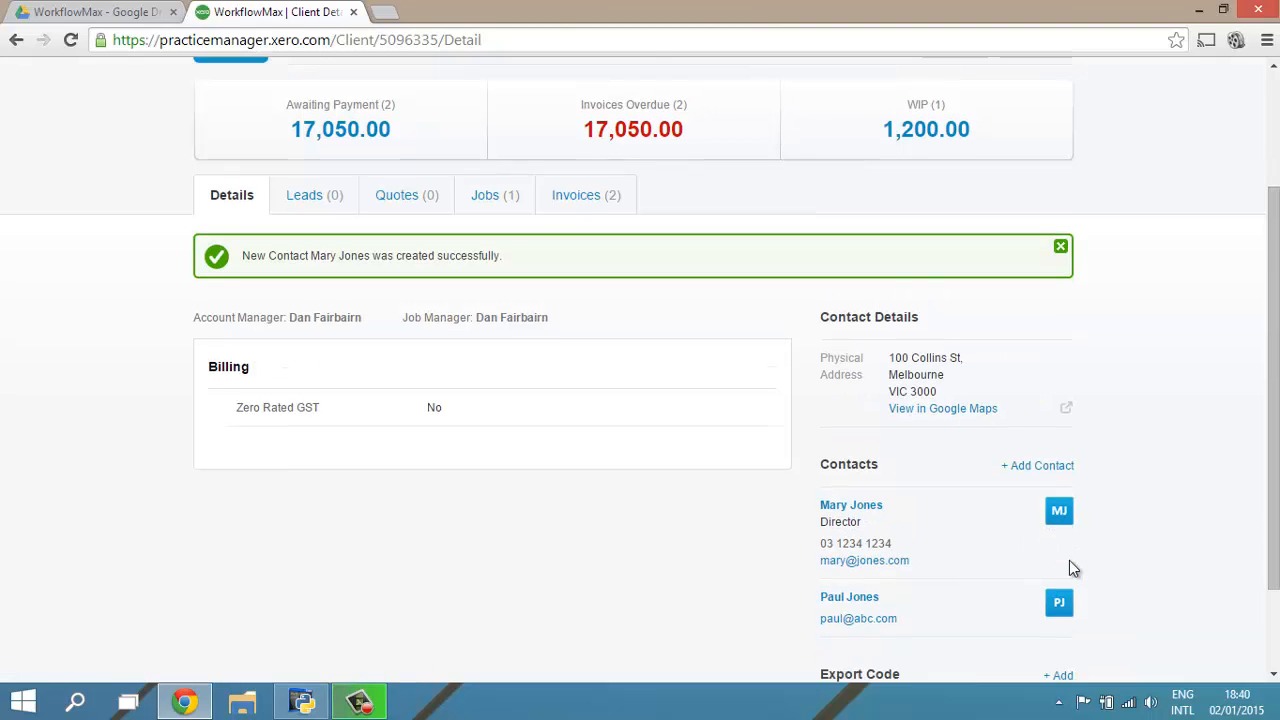
pyautogui.scroll(-1, 1070, 512)
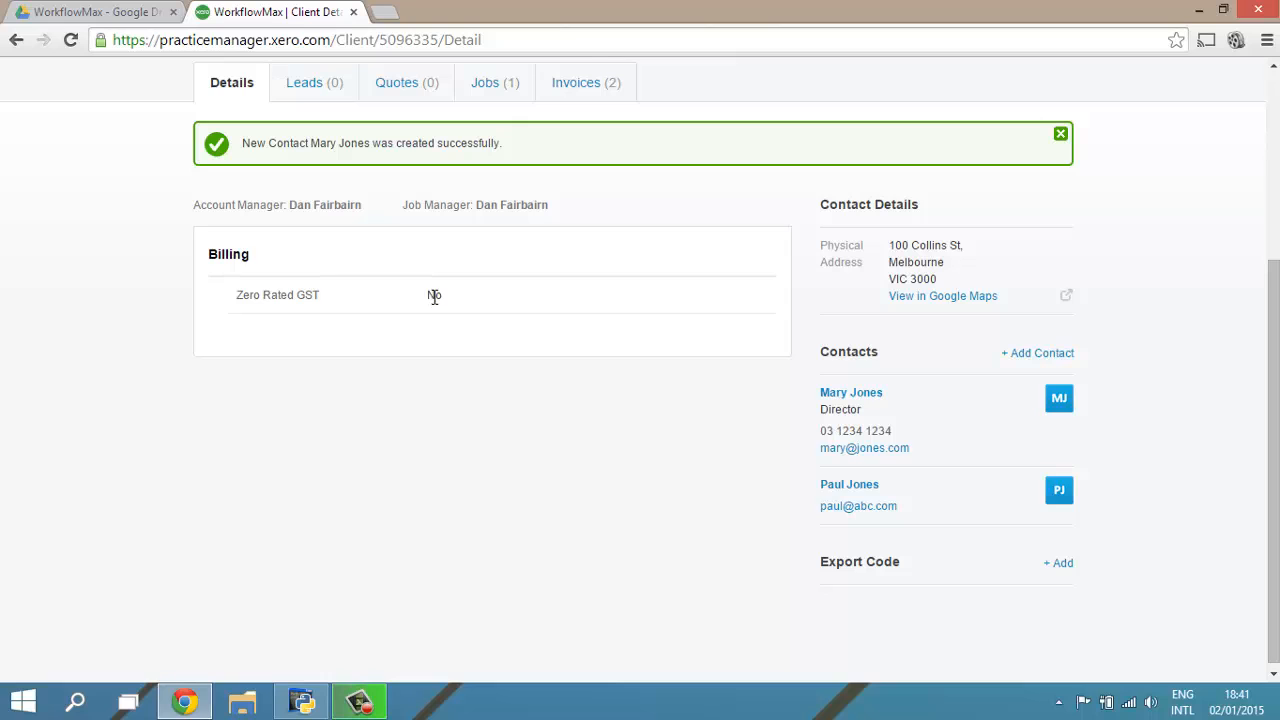
pyautogui.scroll(1, 433, 303)
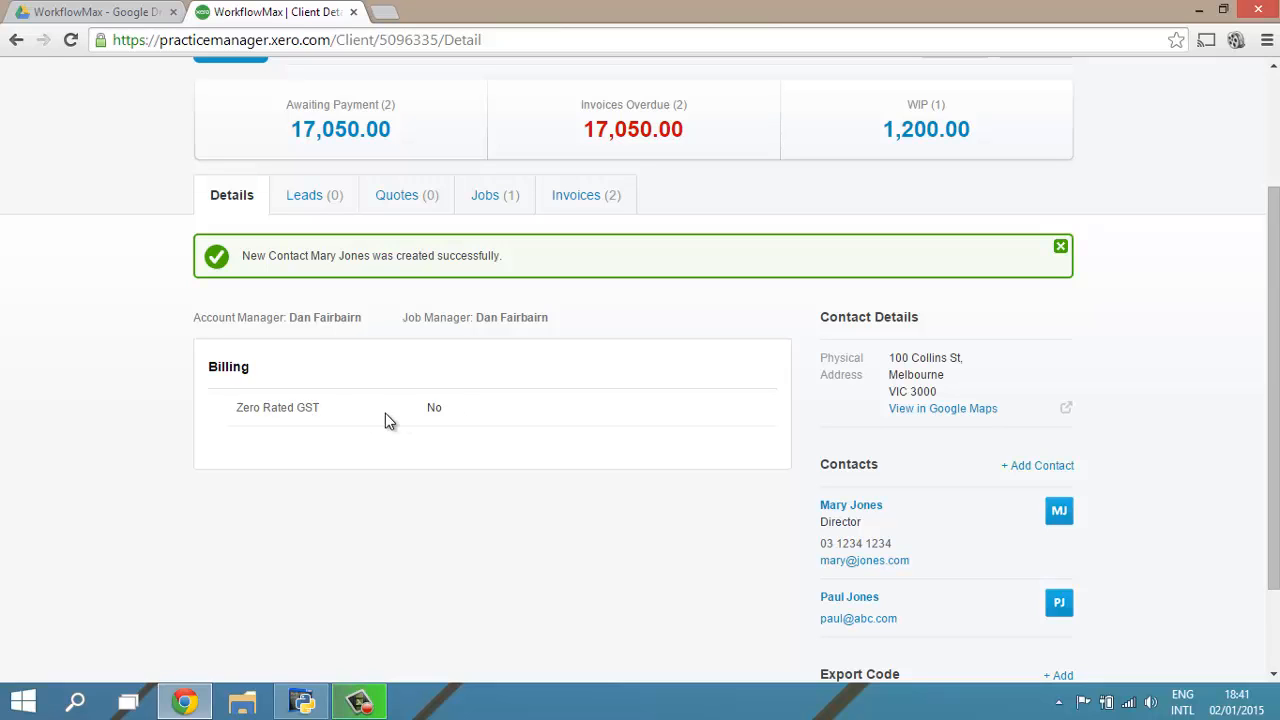
pyautogui.scroll(-1, 794, 432)
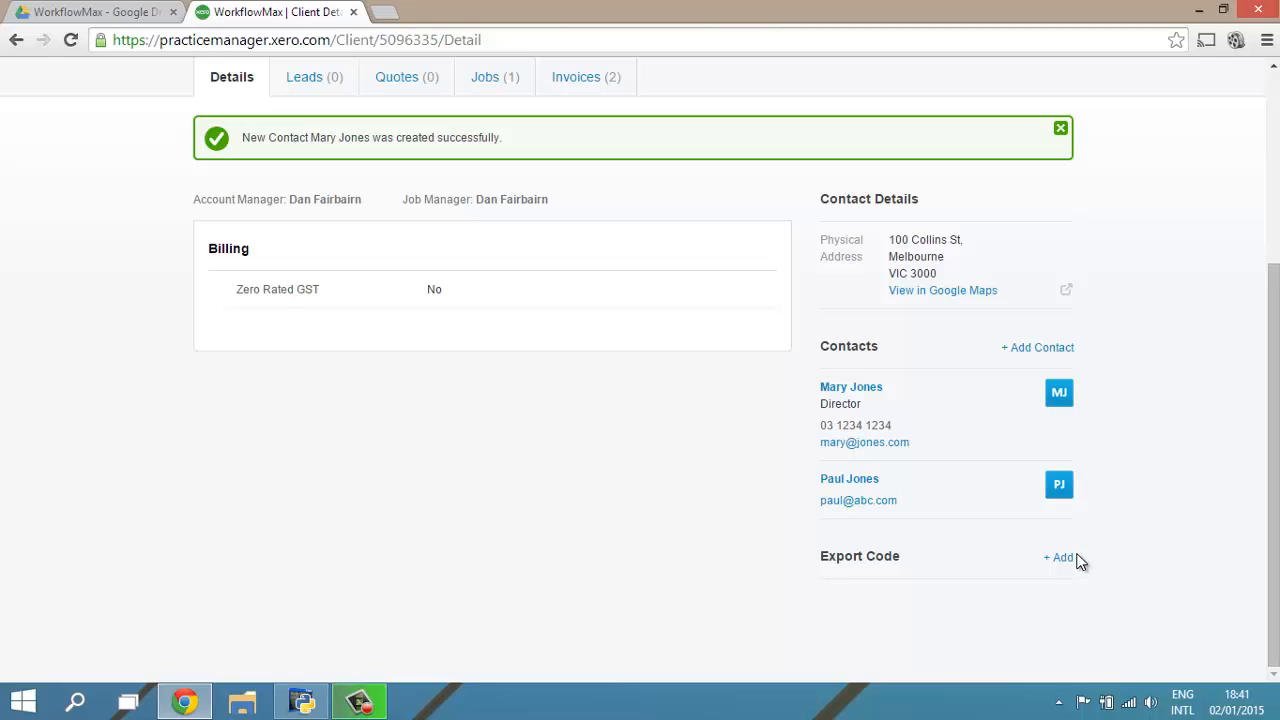
pyautogui.scroll(1, 1128, 484)
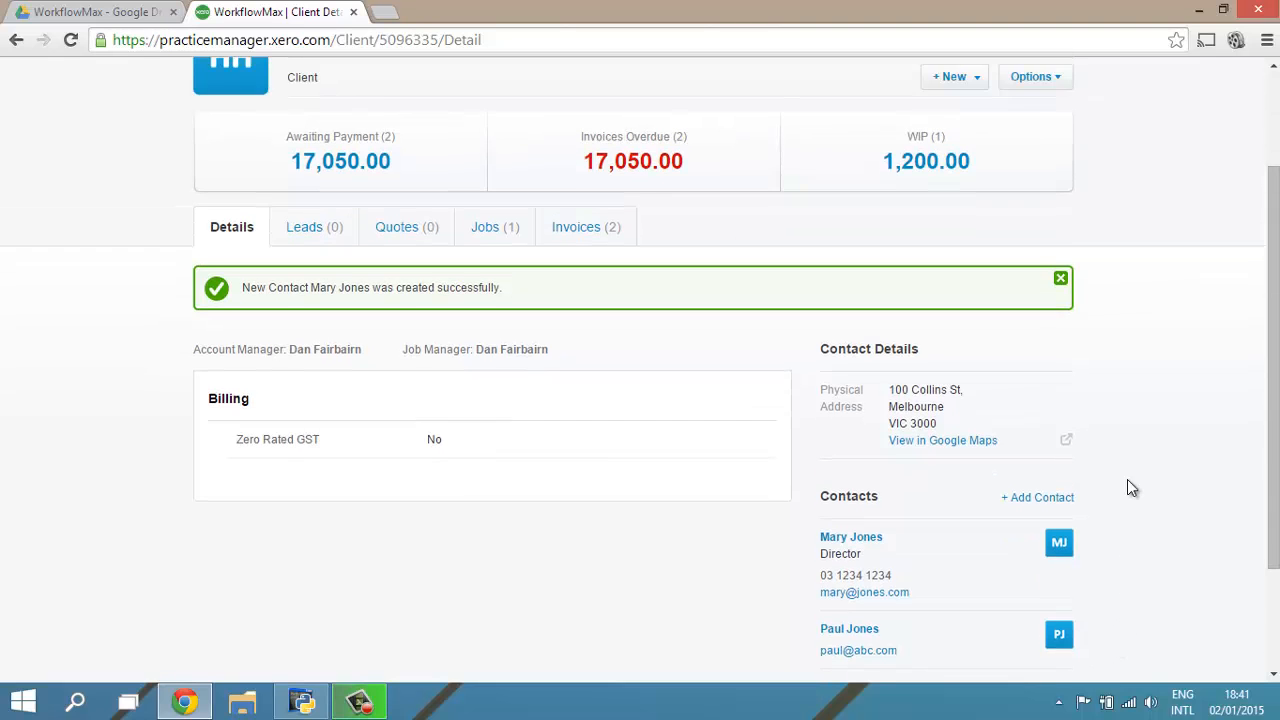
pyautogui.scroll(1, 1128, 484)
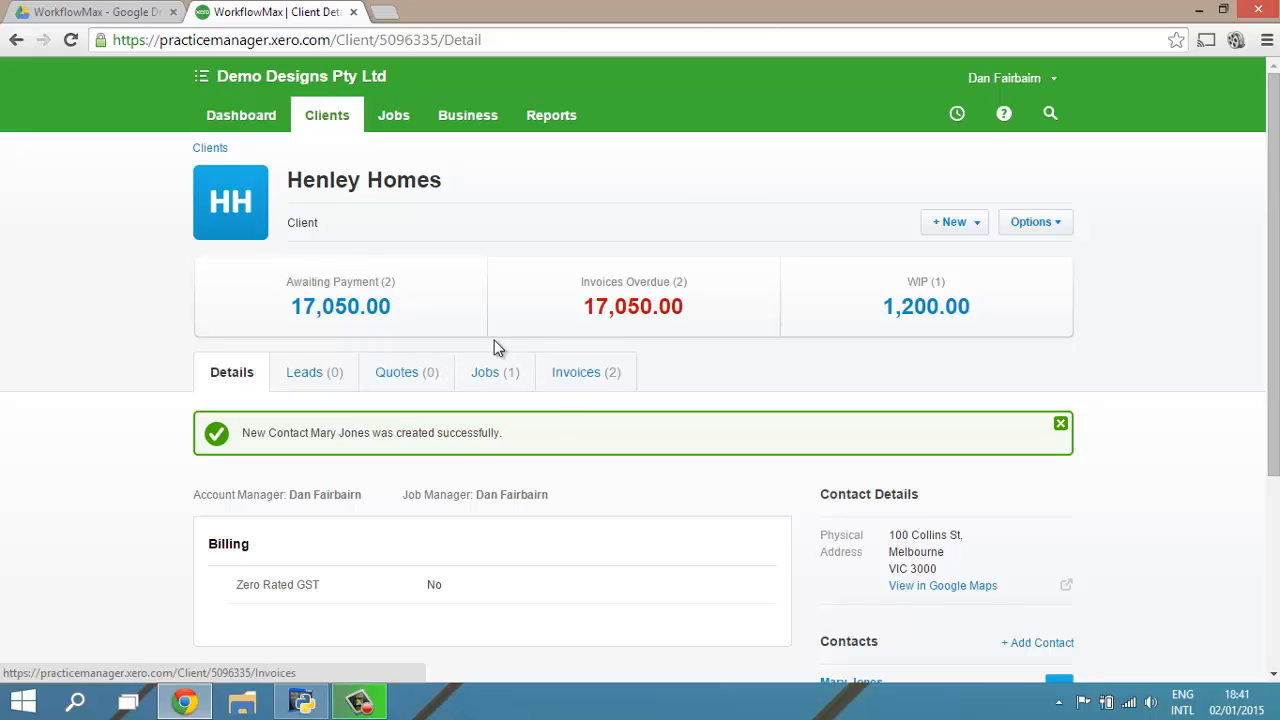
pyautogui.click(1030, 226)
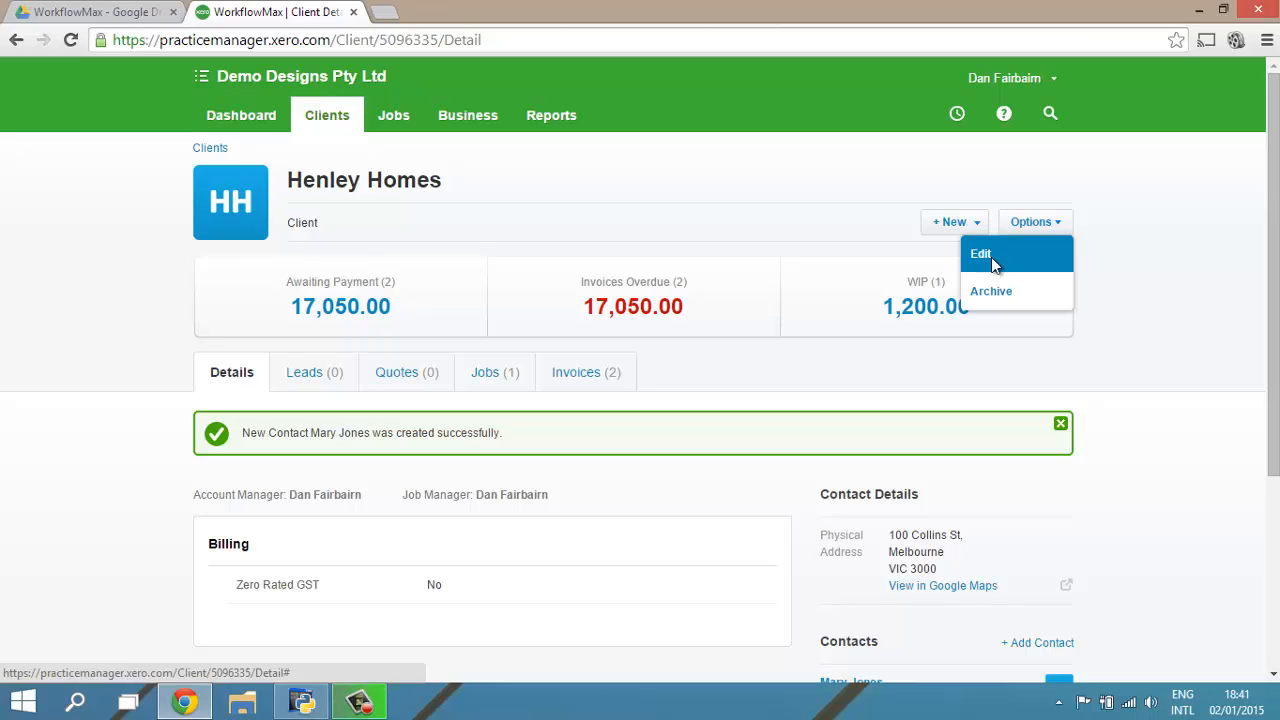
pyautogui.click(998, 262)
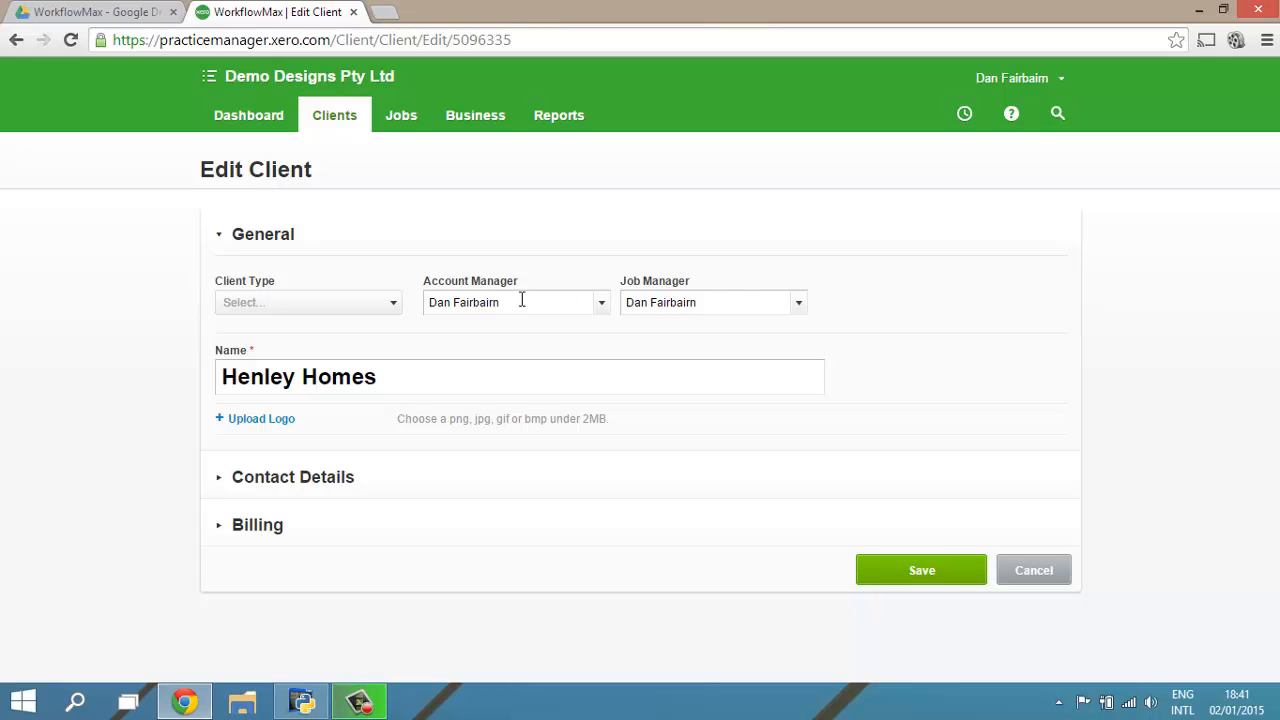
# Step: Check which staff members can be chosen as account manager for Henley Homes, leaving the General section expanded
pyautogui.click(601, 306)
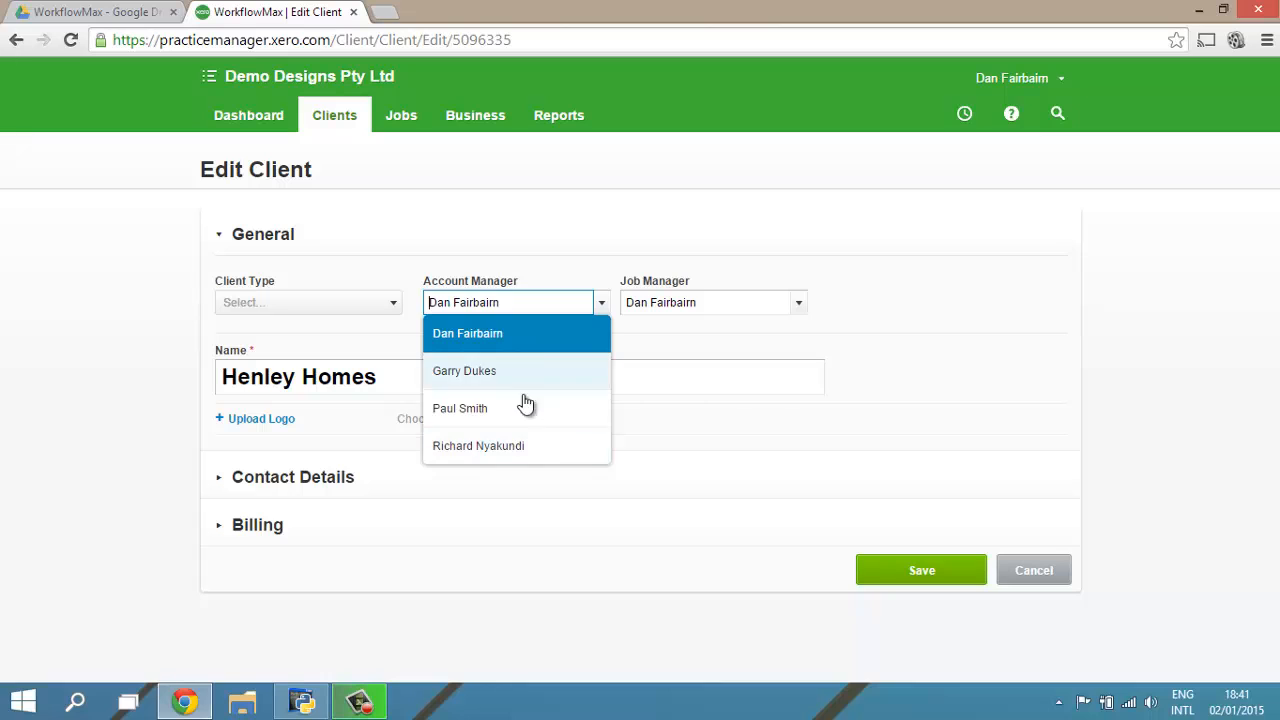
pyautogui.click(514, 246)
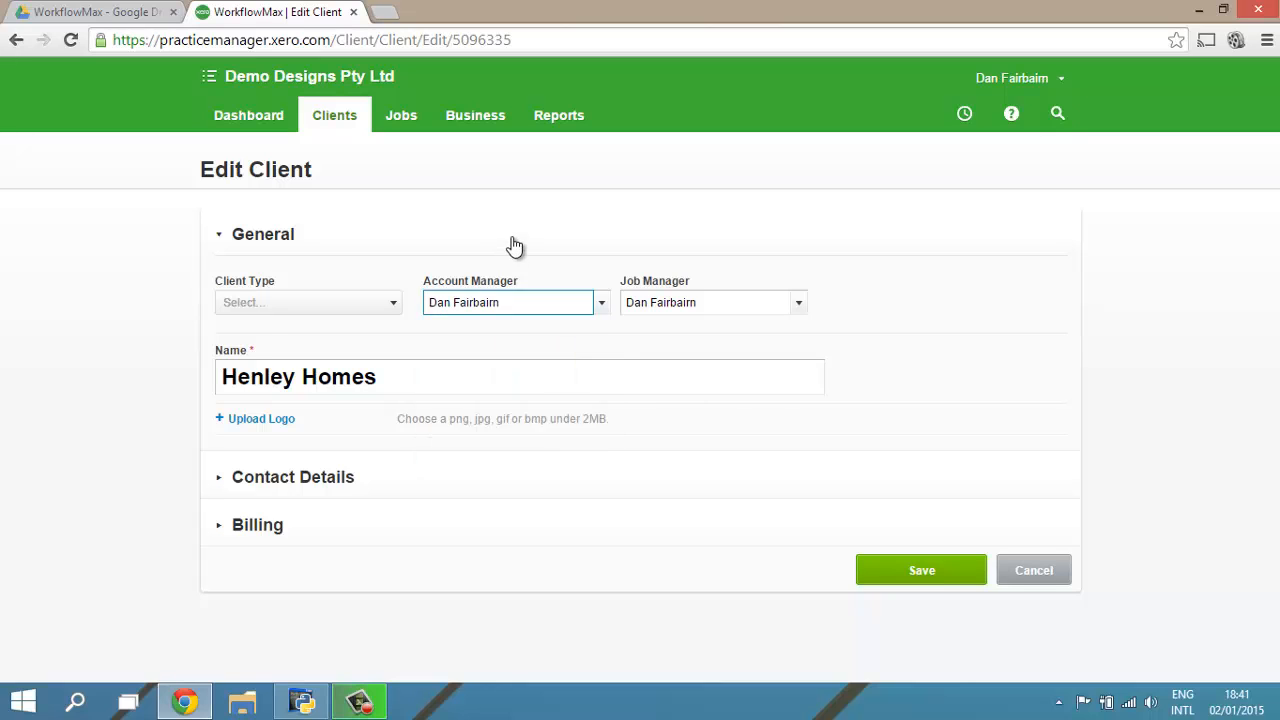
pyautogui.rightClick(402, 250)
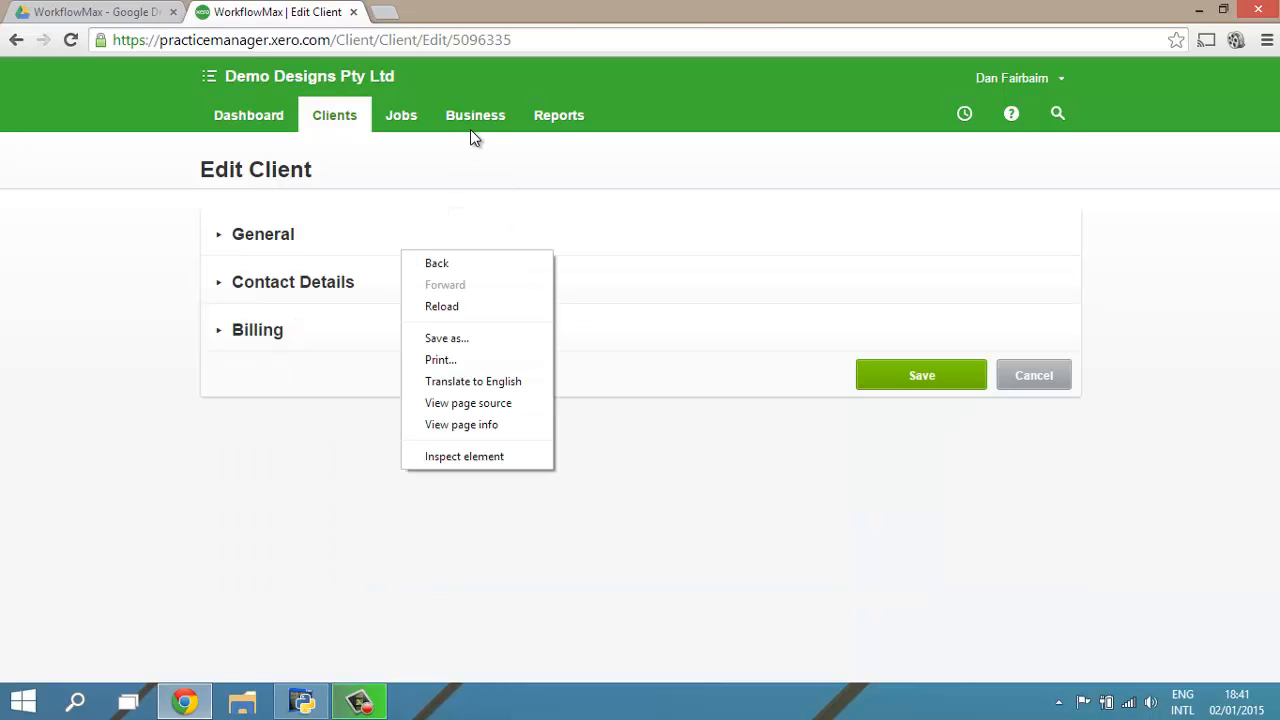
pyautogui.click(398, 175)
pyautogui.click(300, 232)
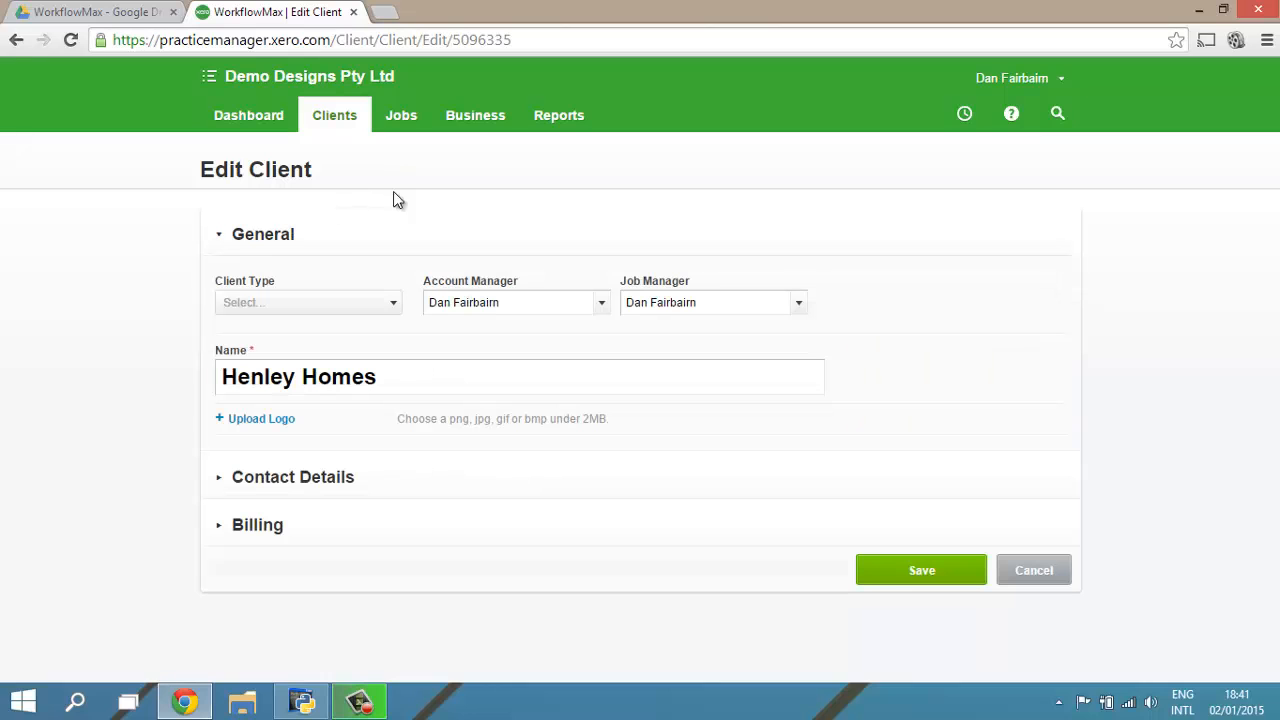
# Step: View the staff list from the general settings in a separate browser tab, and close that tab again
pyautogui.click(474, 133)
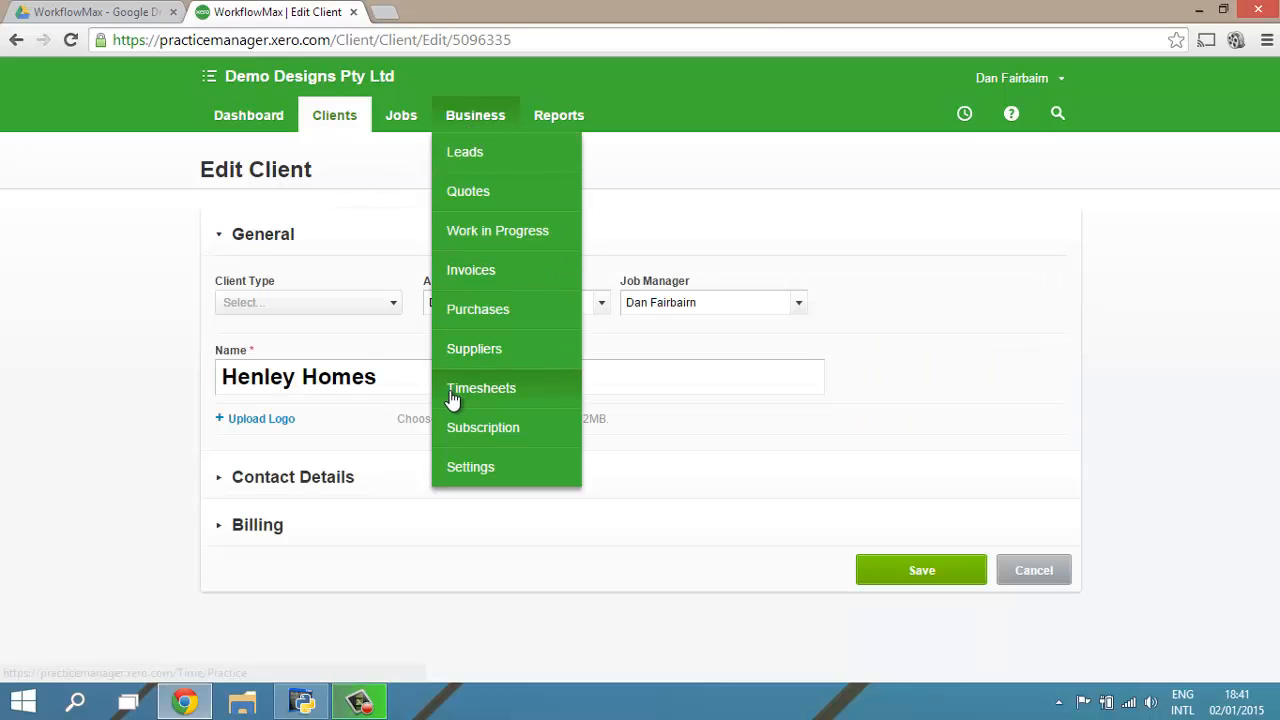
pyautogui.middleClick(482, 466)
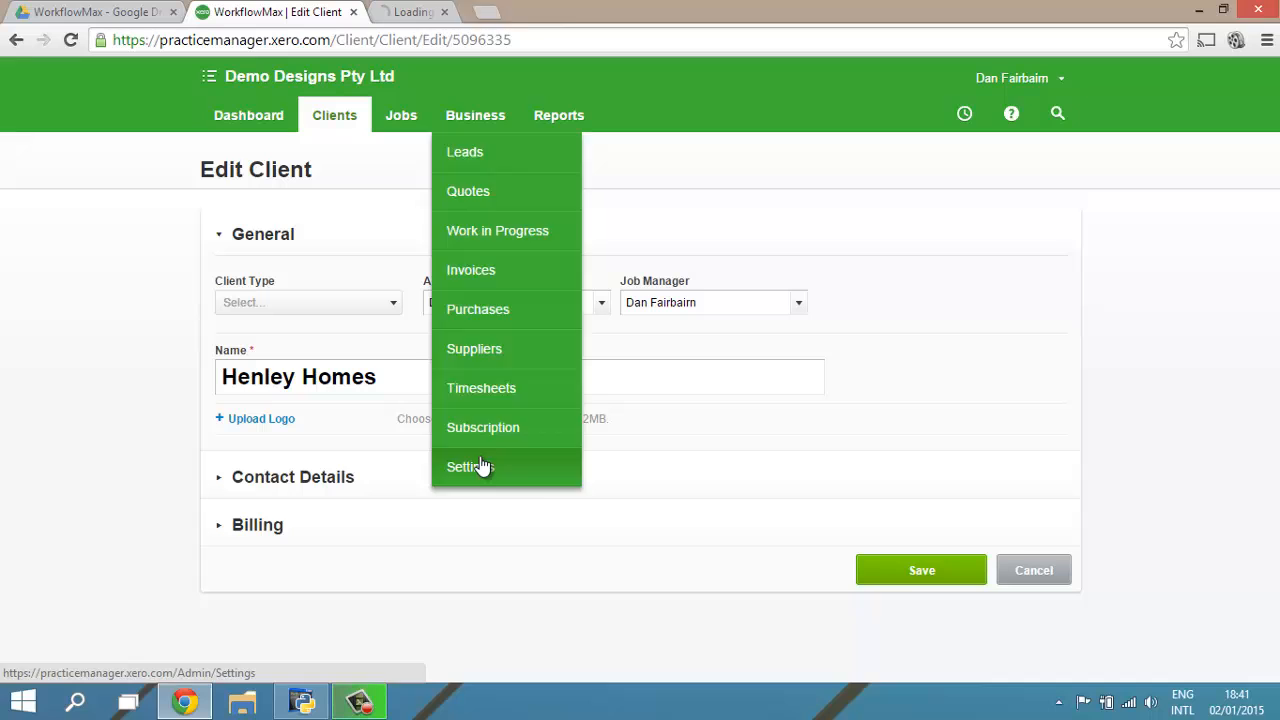
pyautogui.click(455, 12)
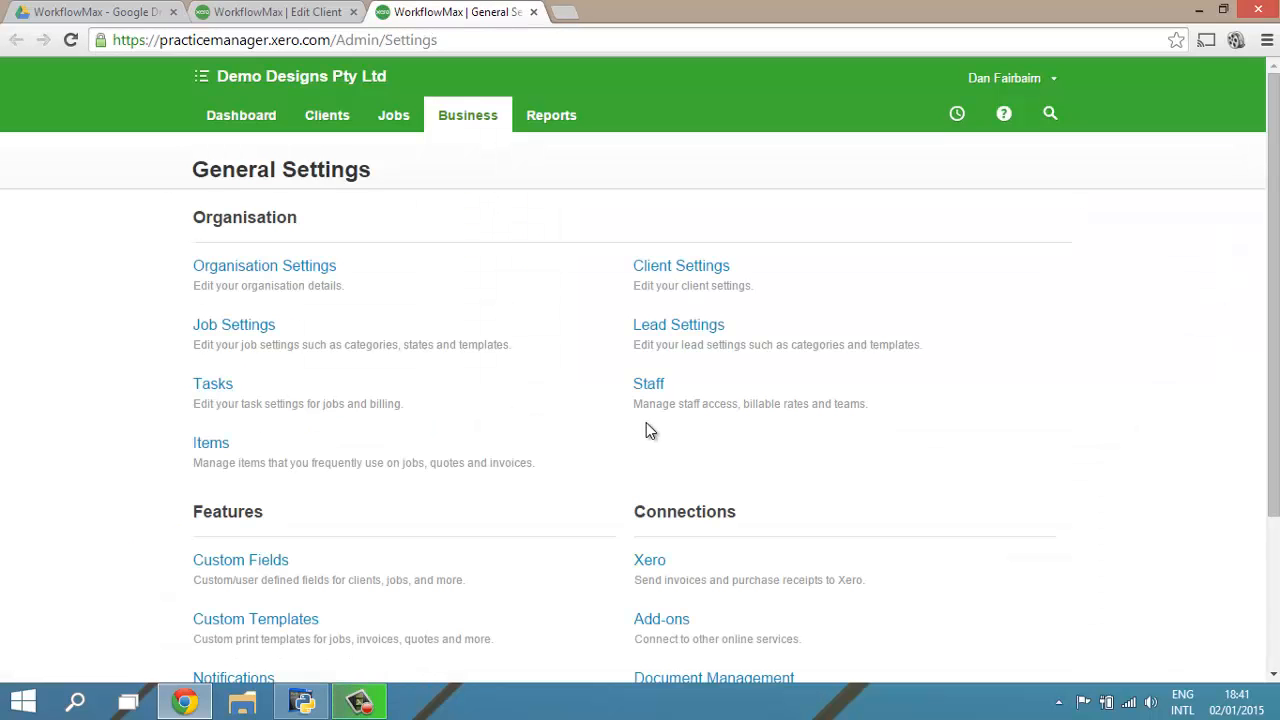
pyautogui.click(647, 390)
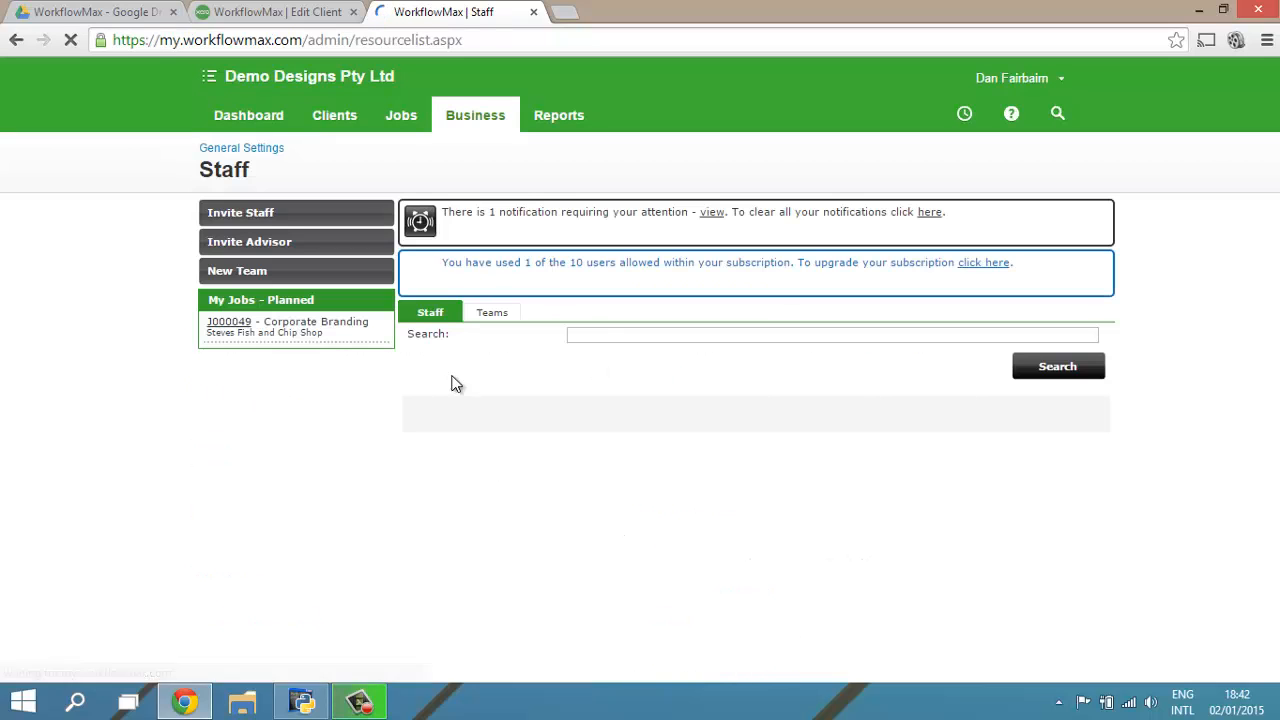
pyautogui.click(534, 12)
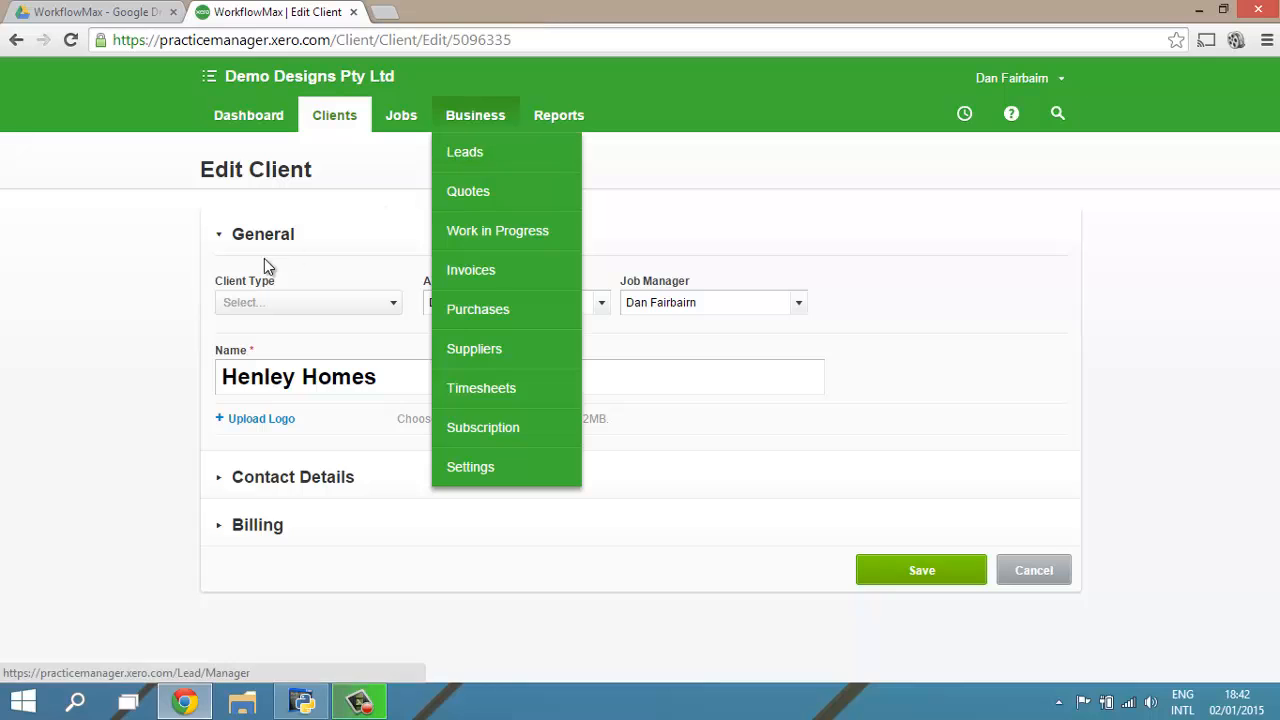
# Step: Check the client type choices for Henley Homes, open Client Settings in a separate browser tab, and return to the client's edit form
pyautogui.click(266, 303)
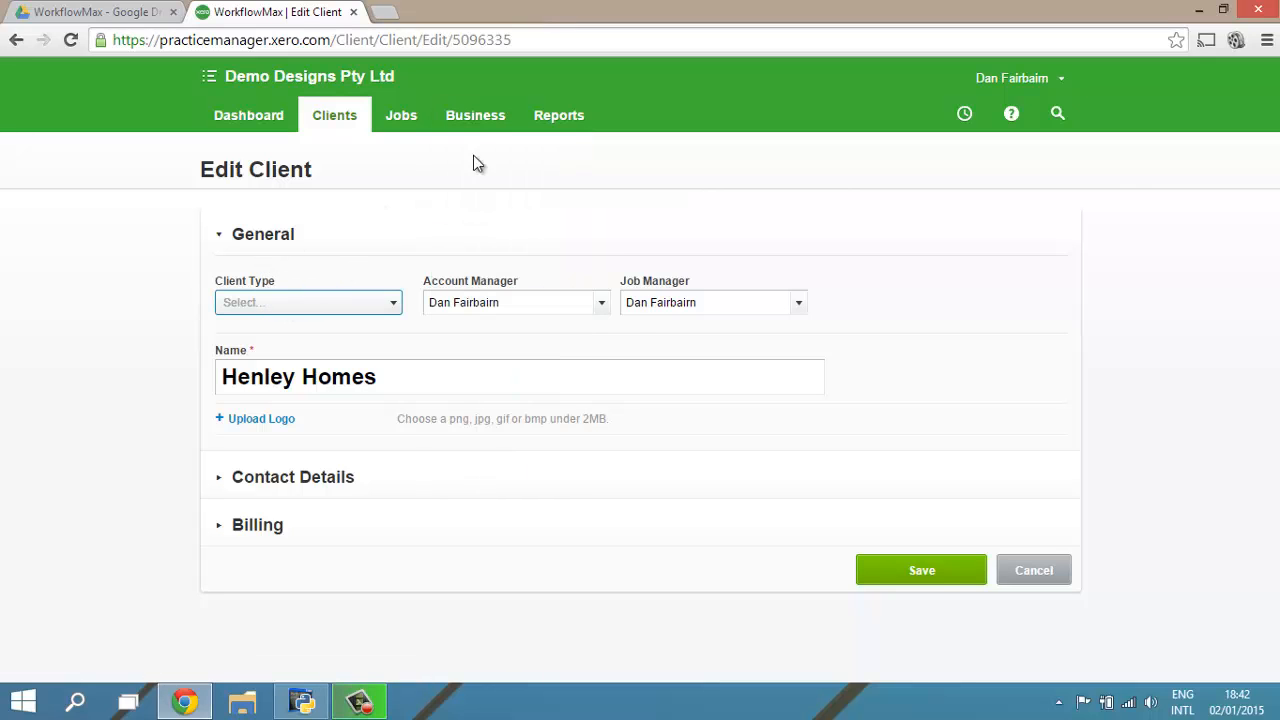
pyautogui.click(480, 126)
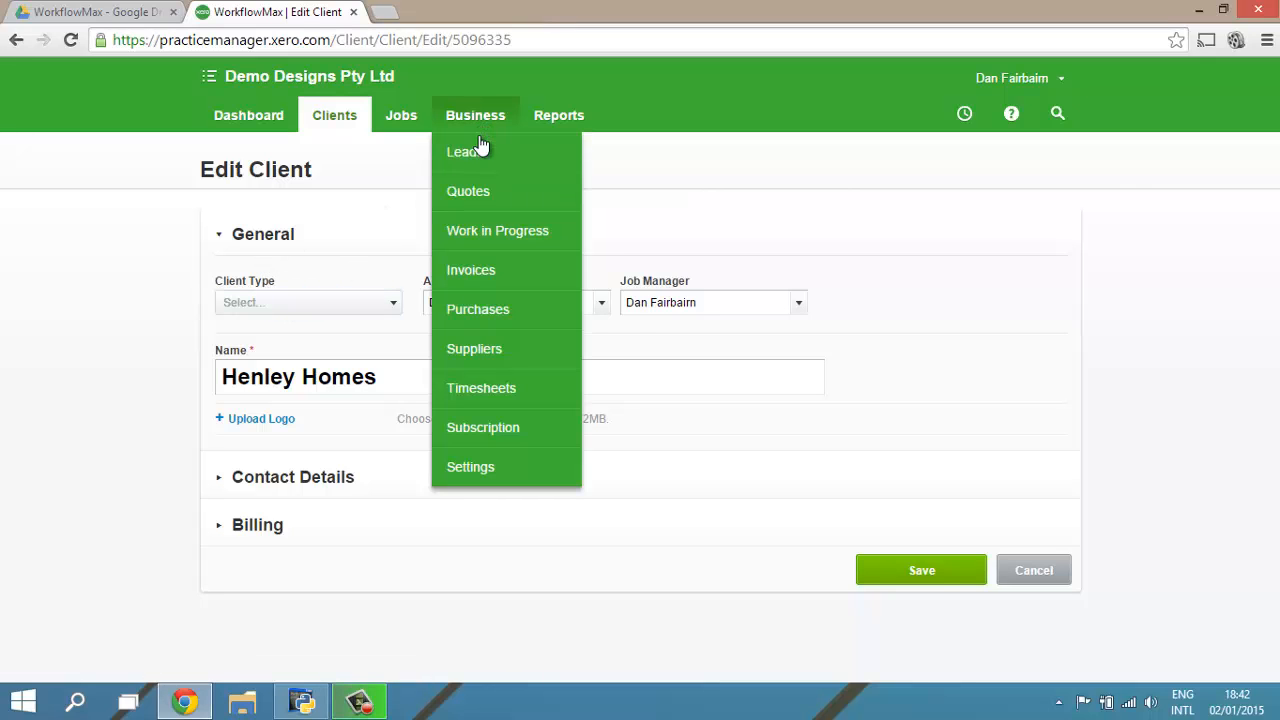
pyautogui.middleClick(482, 465)
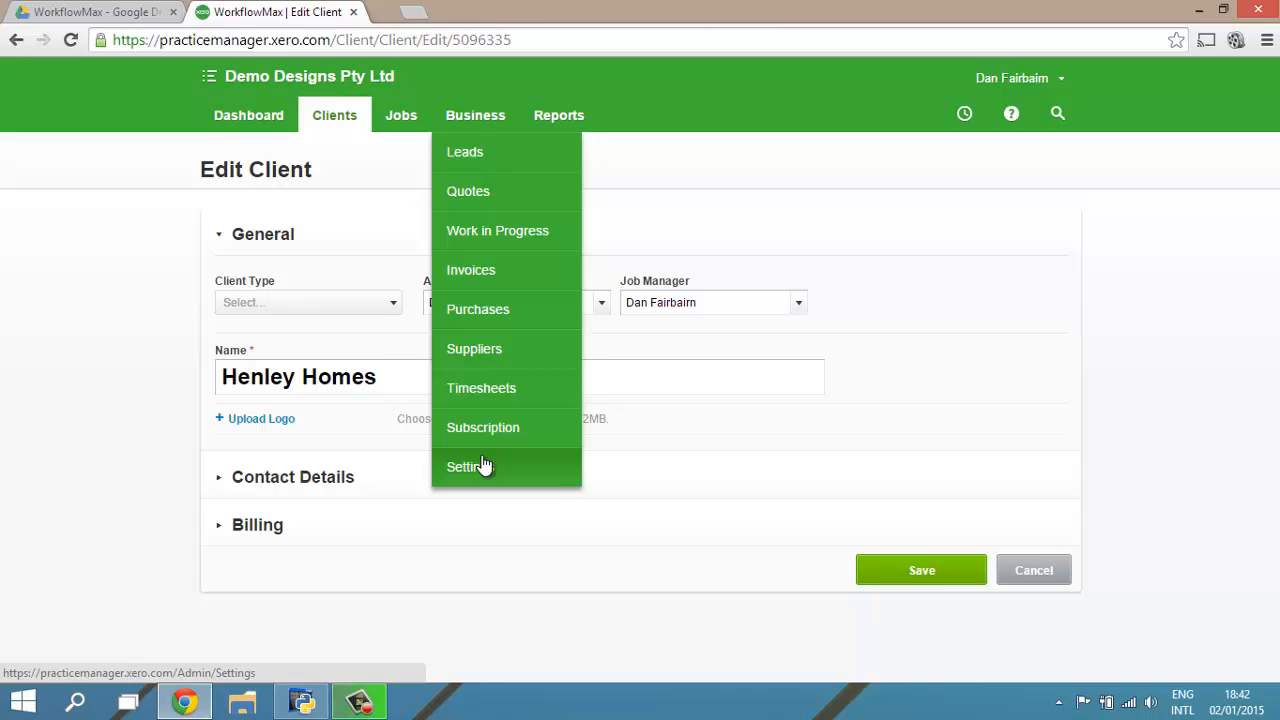
pyautogui.click(371, 300)
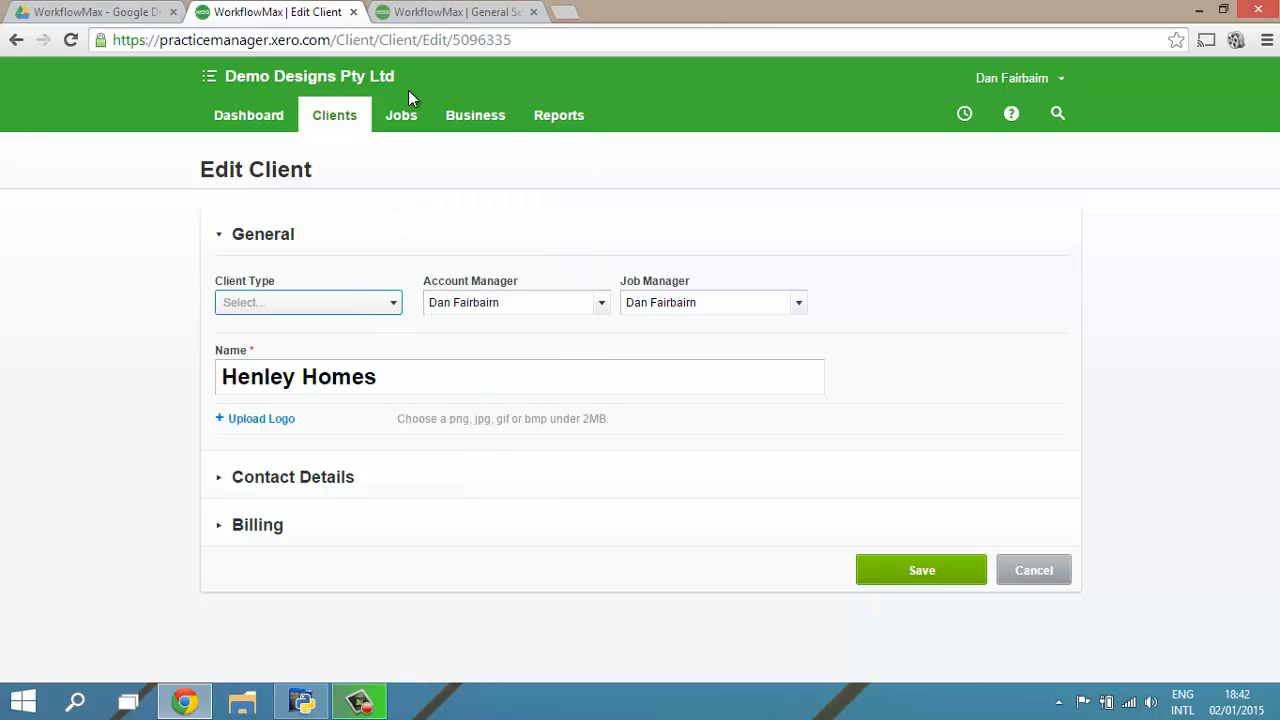
pyautogui.click(423, 18)
pyautogui.scroll(-1, 463, 255)
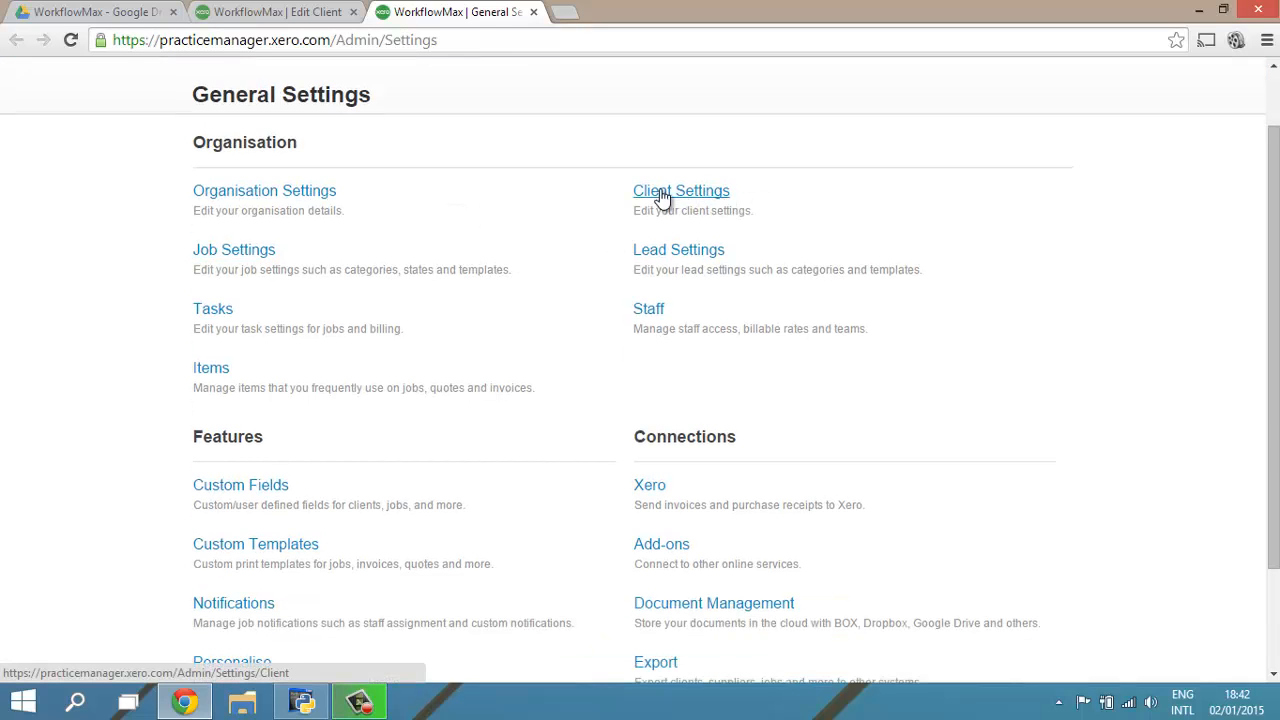
pyautogui.click(671, 195)
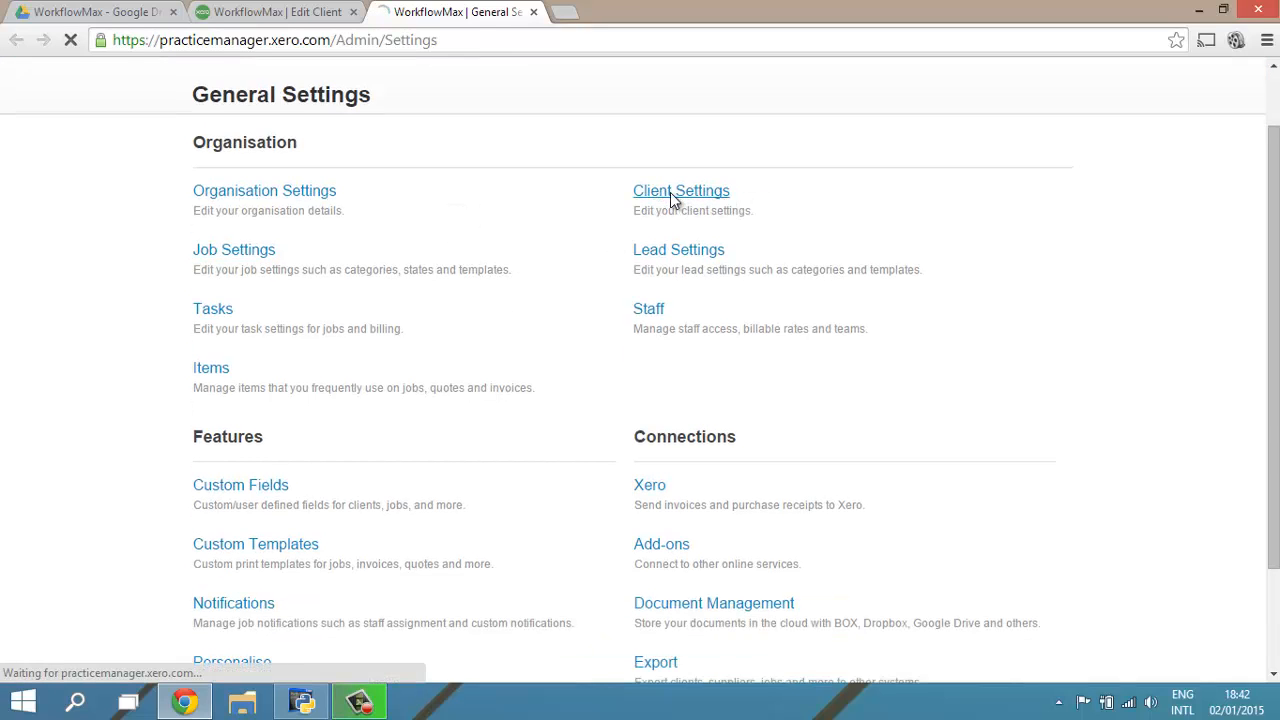
pyautogui.click(299, 10)
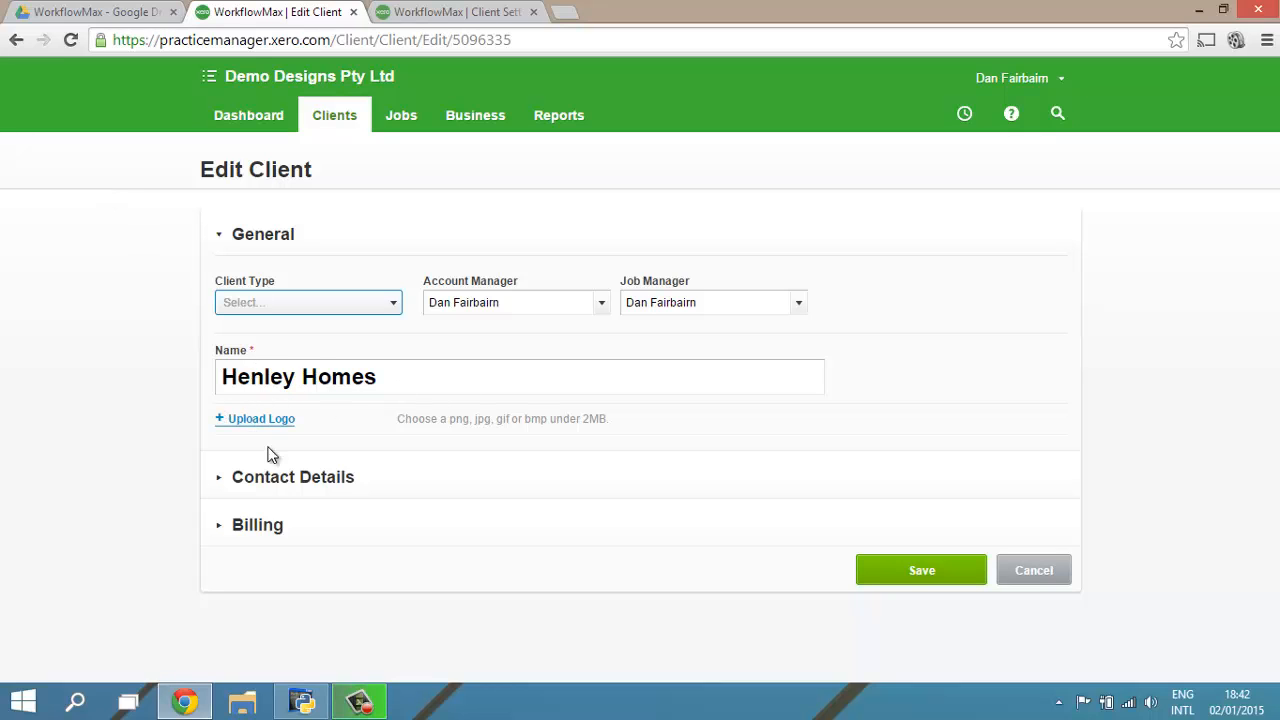
# Step: Expand the contact details of Henley Homes and replace its physical address with a Melbourne street address picked through the address lookup
pyautogui.click(240, 478)
pyautogui.scroll(-4, 195, 477)
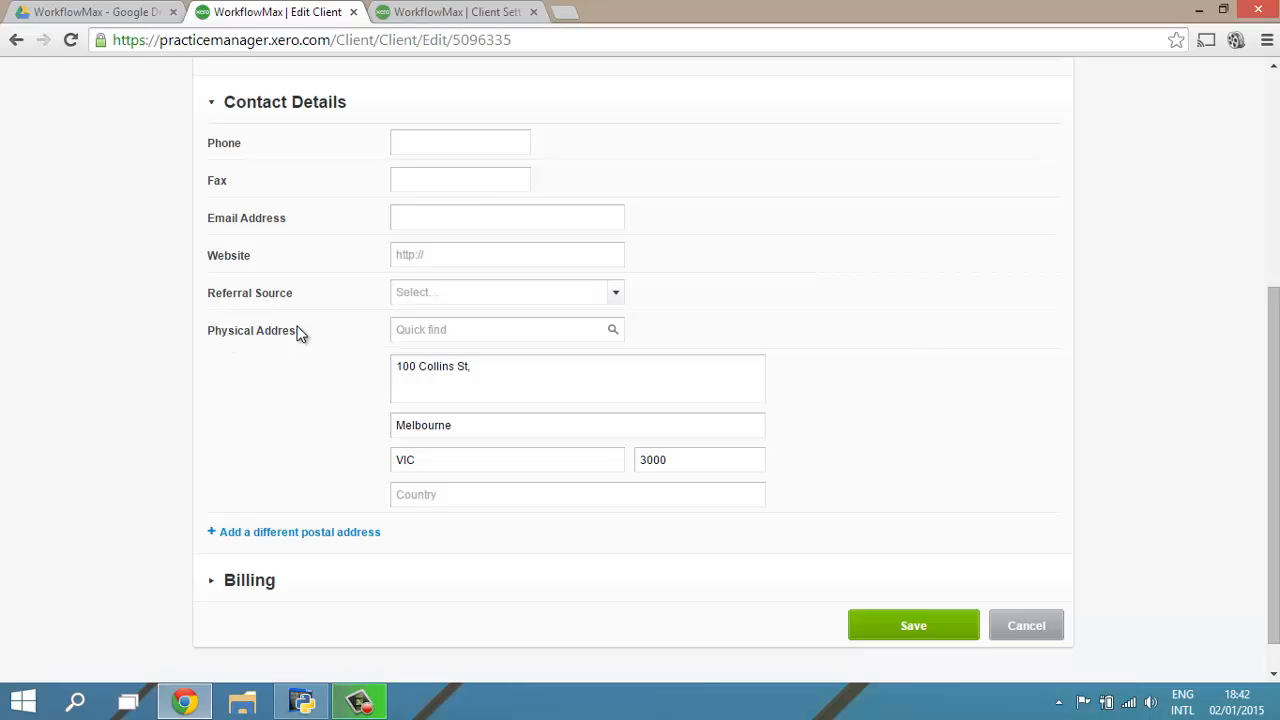
pyautogui.click(430, 336)
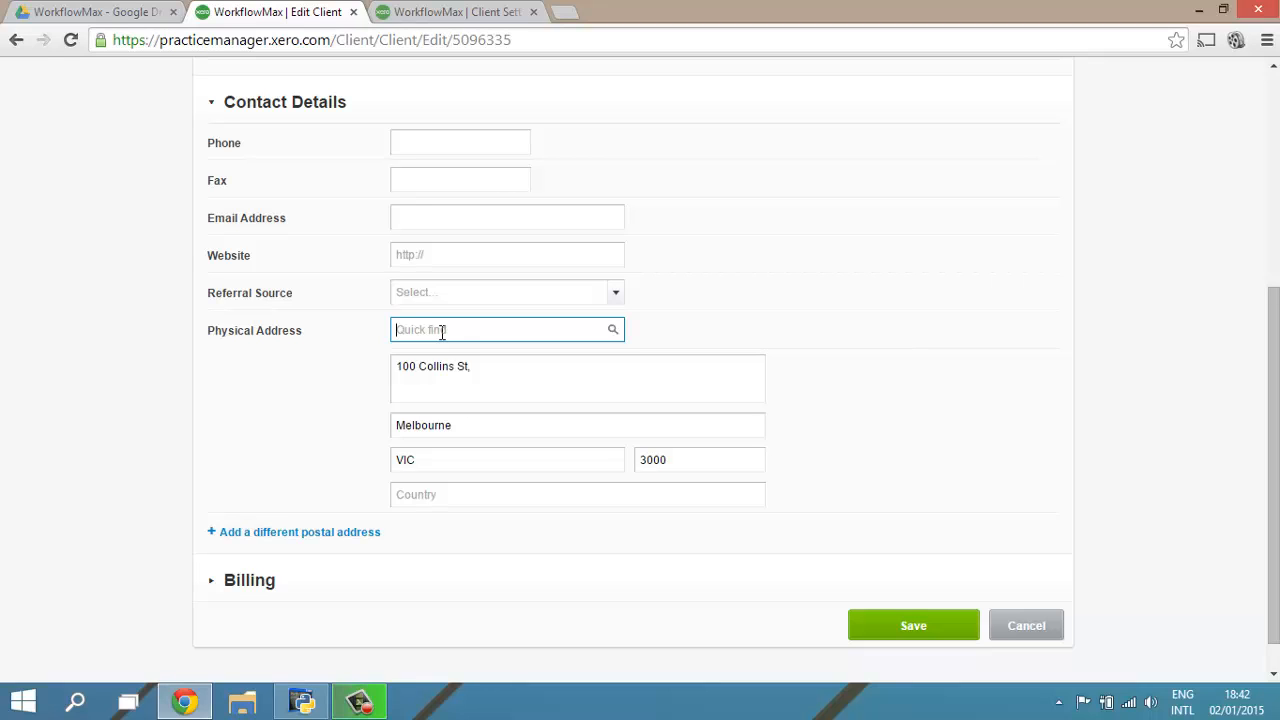
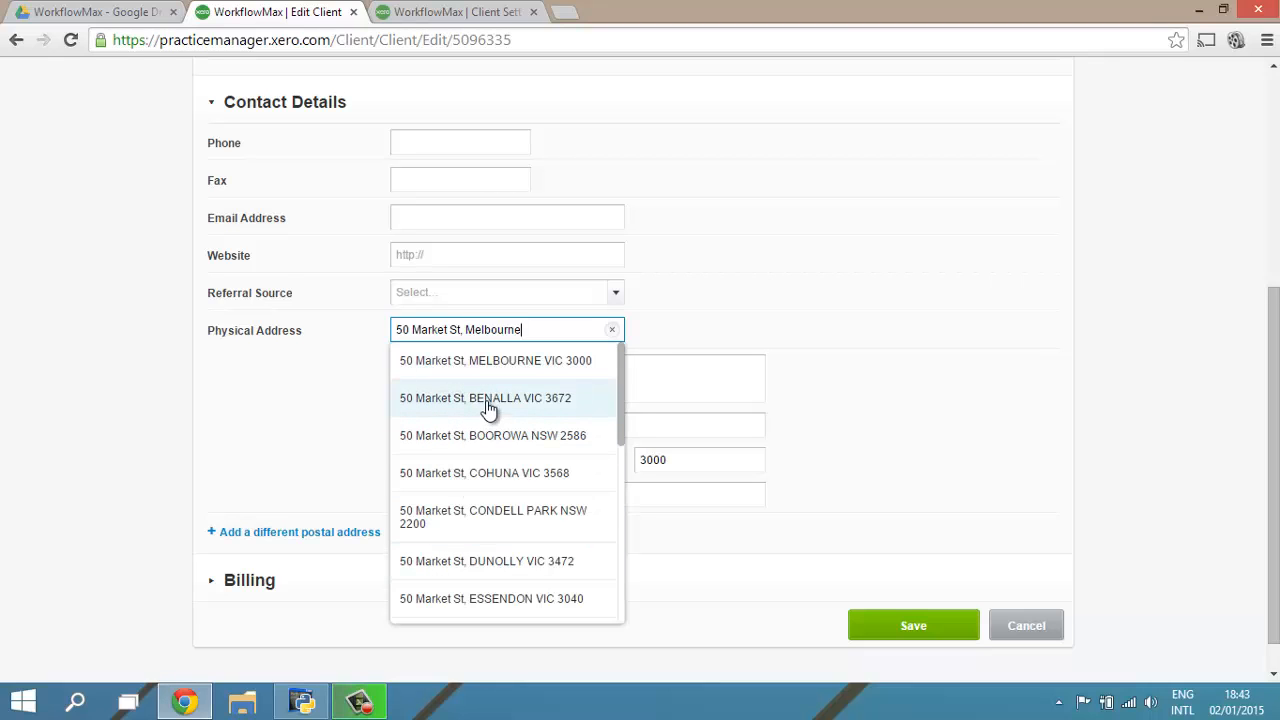
pyautogui.click(505, 364)
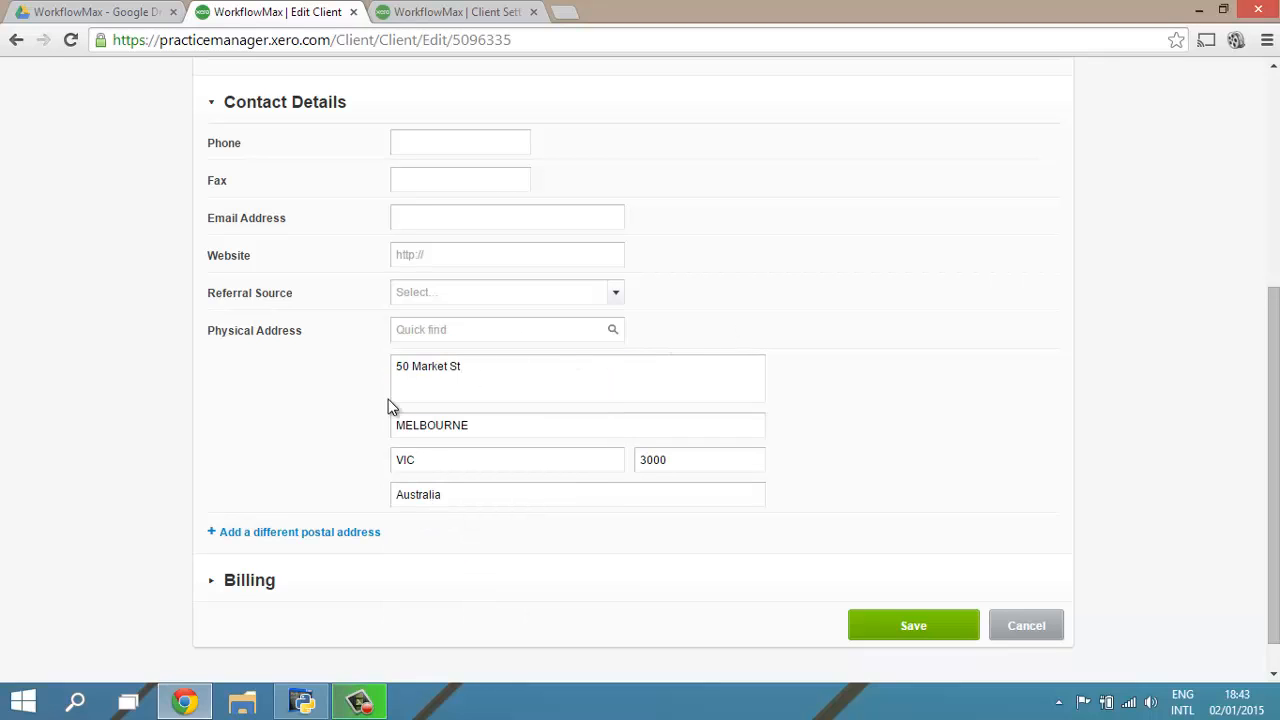
# Step: Expand the billing section of Henley Homes and set it to use the billing details of Steves Fish and Chip Shop
pyautogui.scroll(-1, 303, 432)
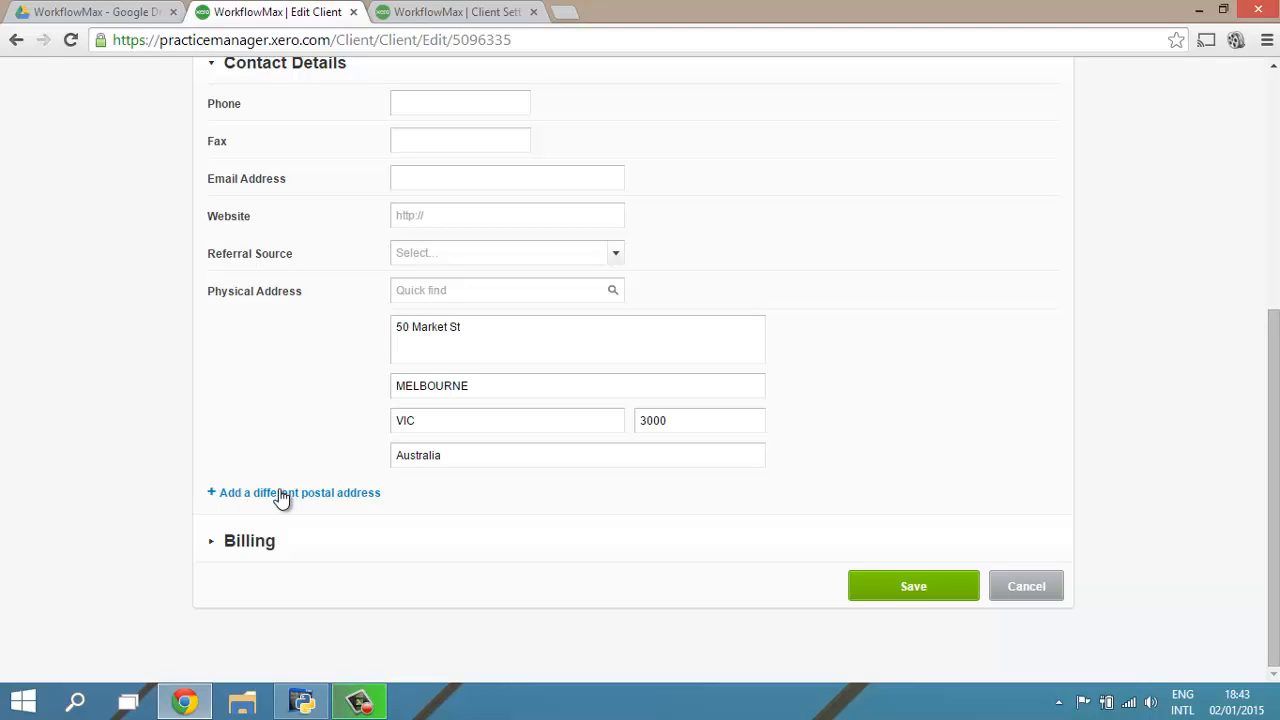
pyautogui.click(211, 541)
pyautogui.scroll(-1, 211, 543)
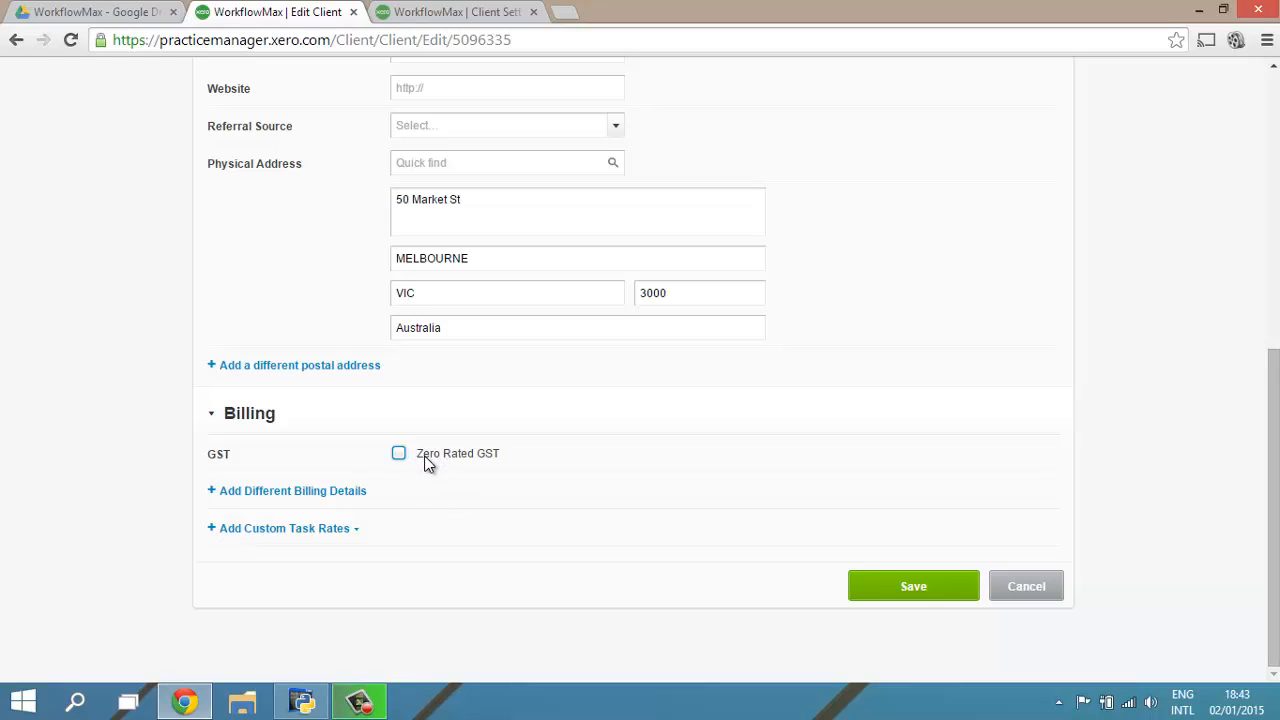
pyautogui.click(305, 490)
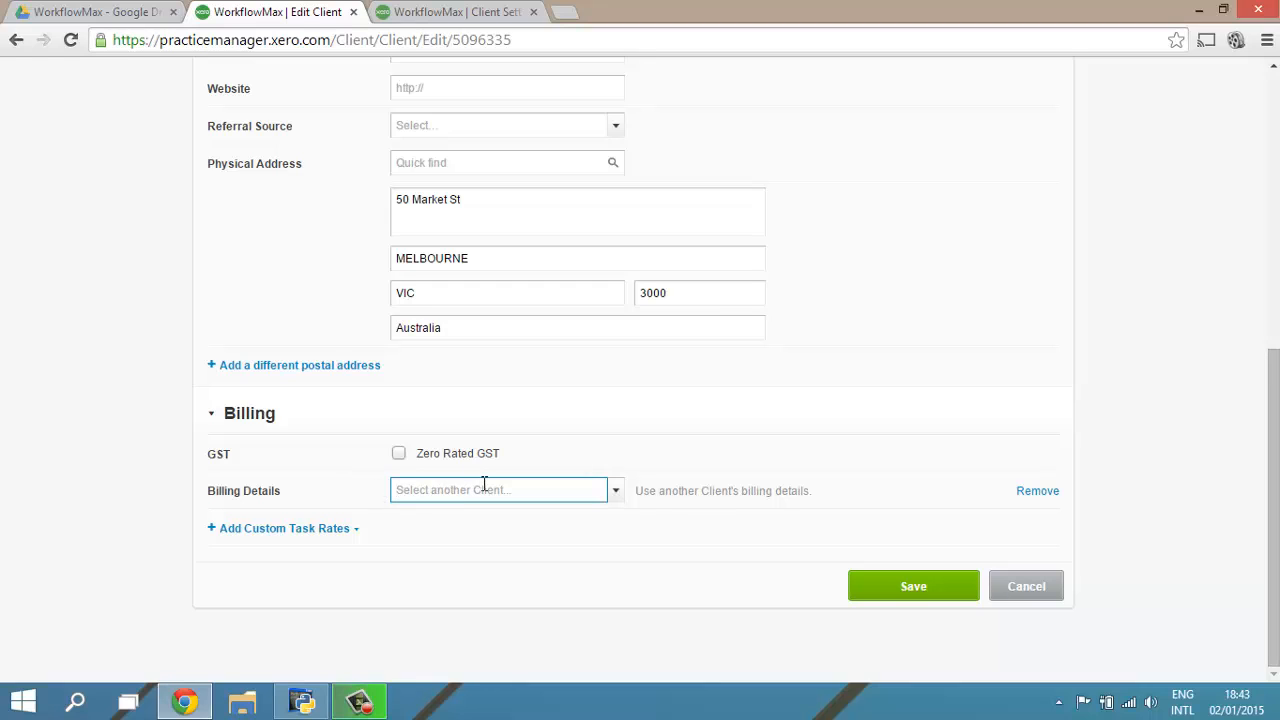
pyautogui.click(615, 490)
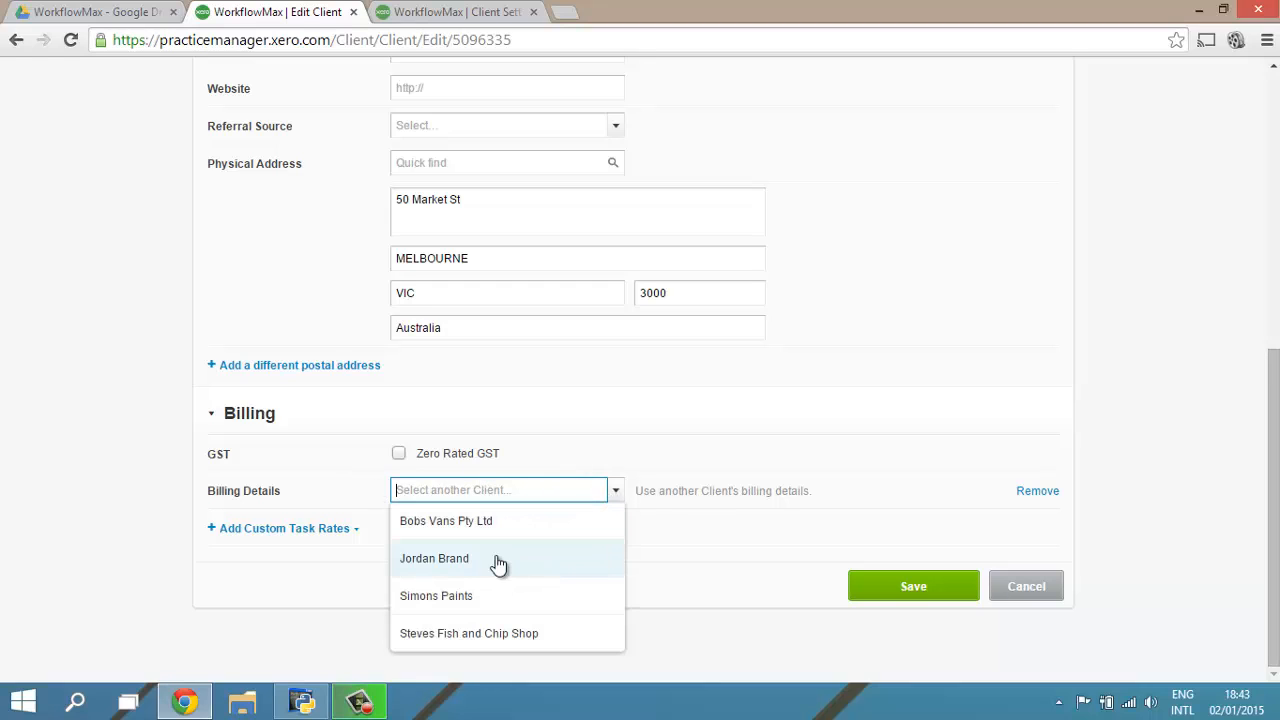
pyautogui.click(466, 630)
pyautogui.scroll(3, 806, 366)
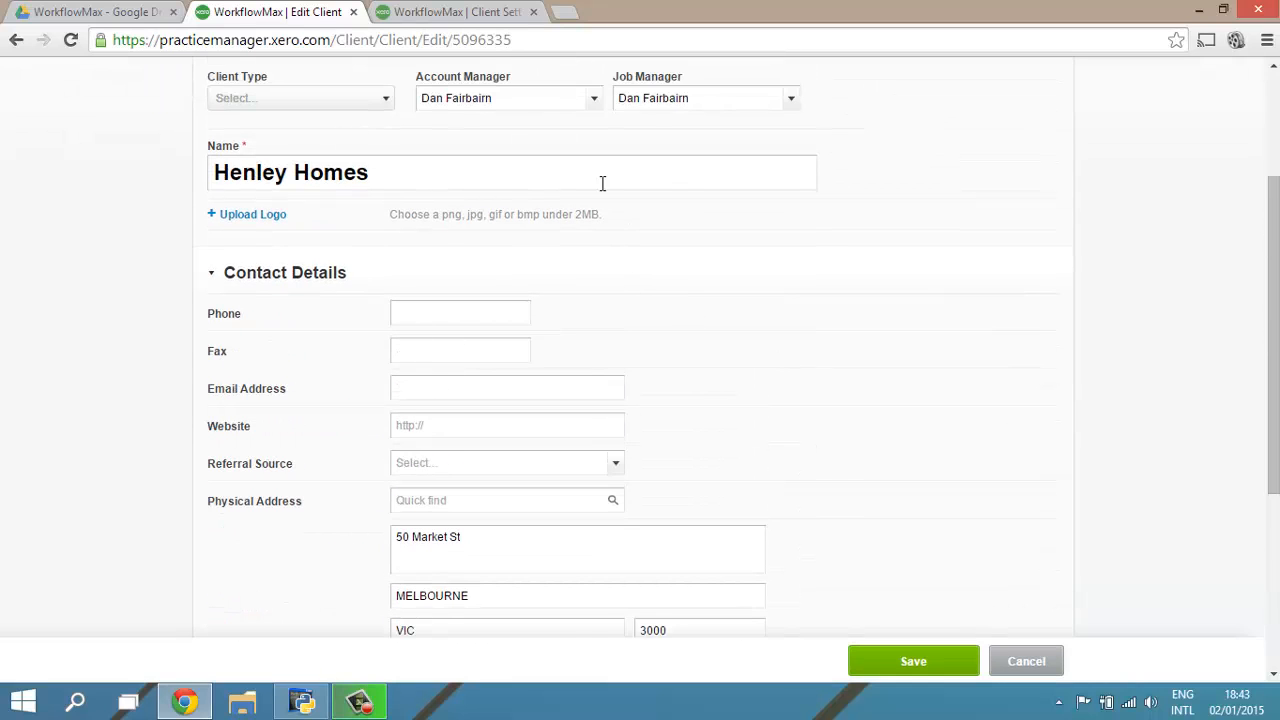
pyautogui.scroll(-4, 602, 183)
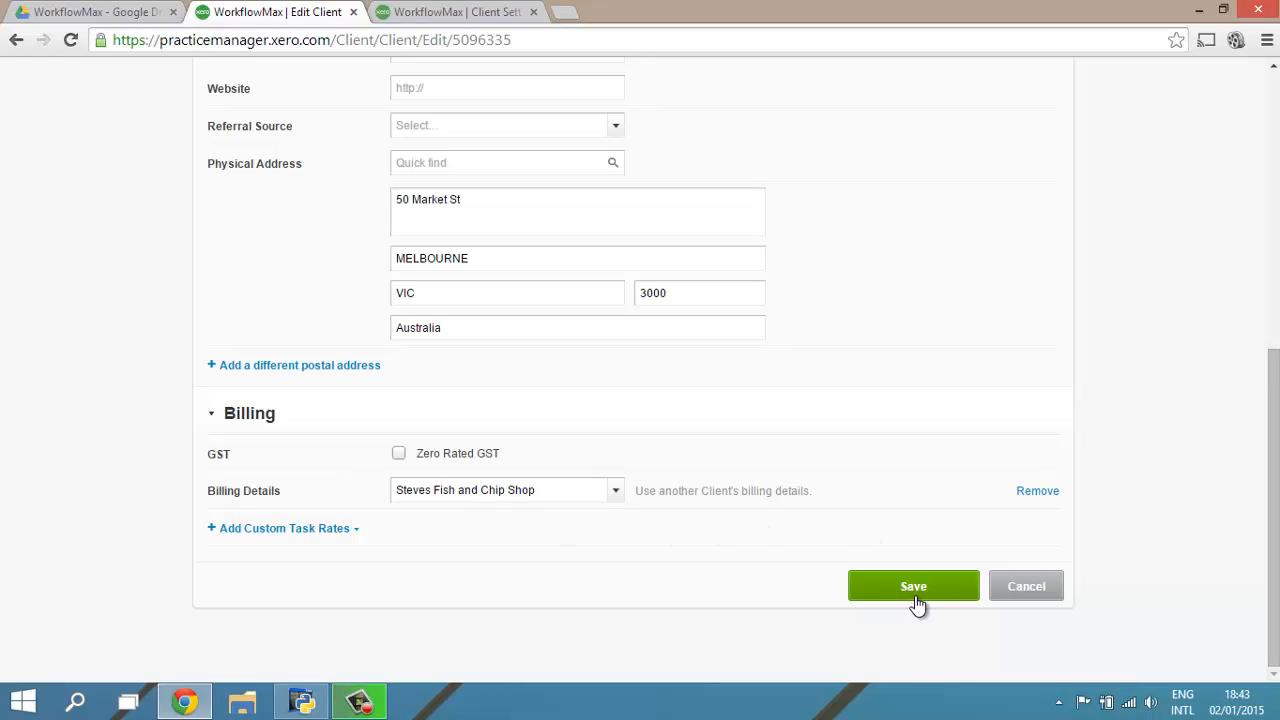
# Step: Look through the tasks available for custom task rates without choosing any, and save the changes to Henley Homes
pyautogui.click(352, 529)
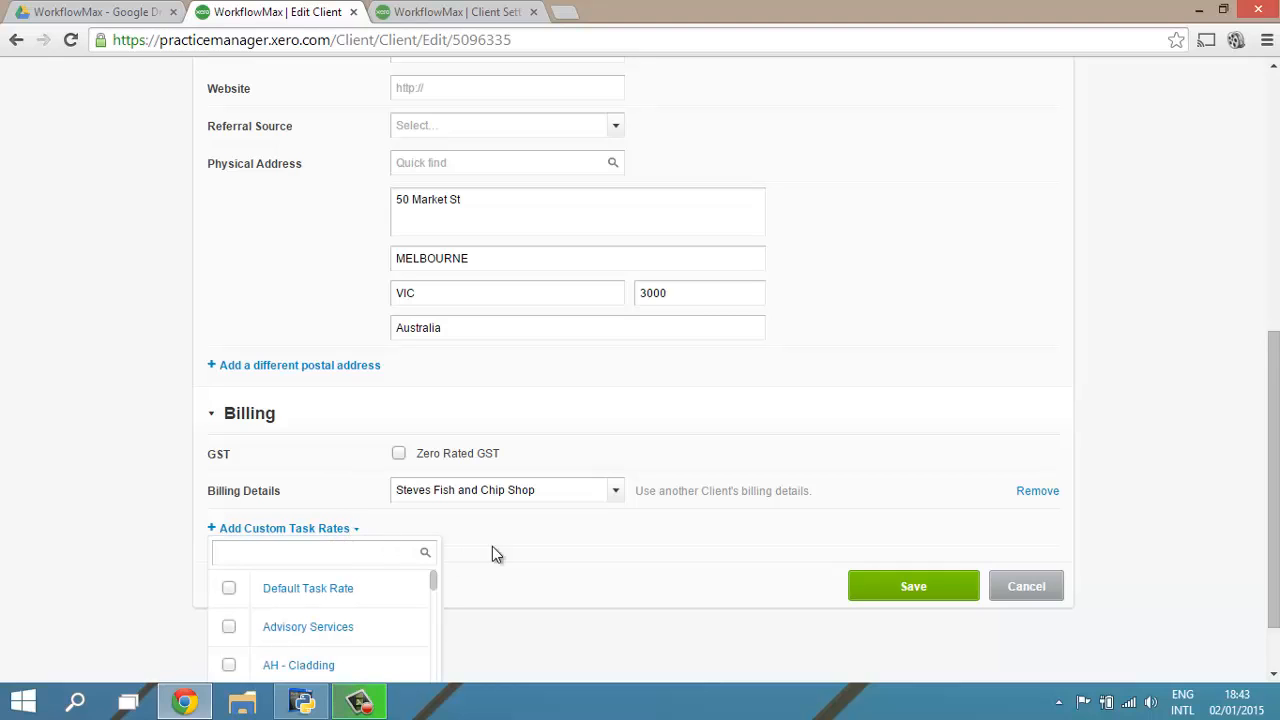
pyautogui.scroll(-1, 521, 555)
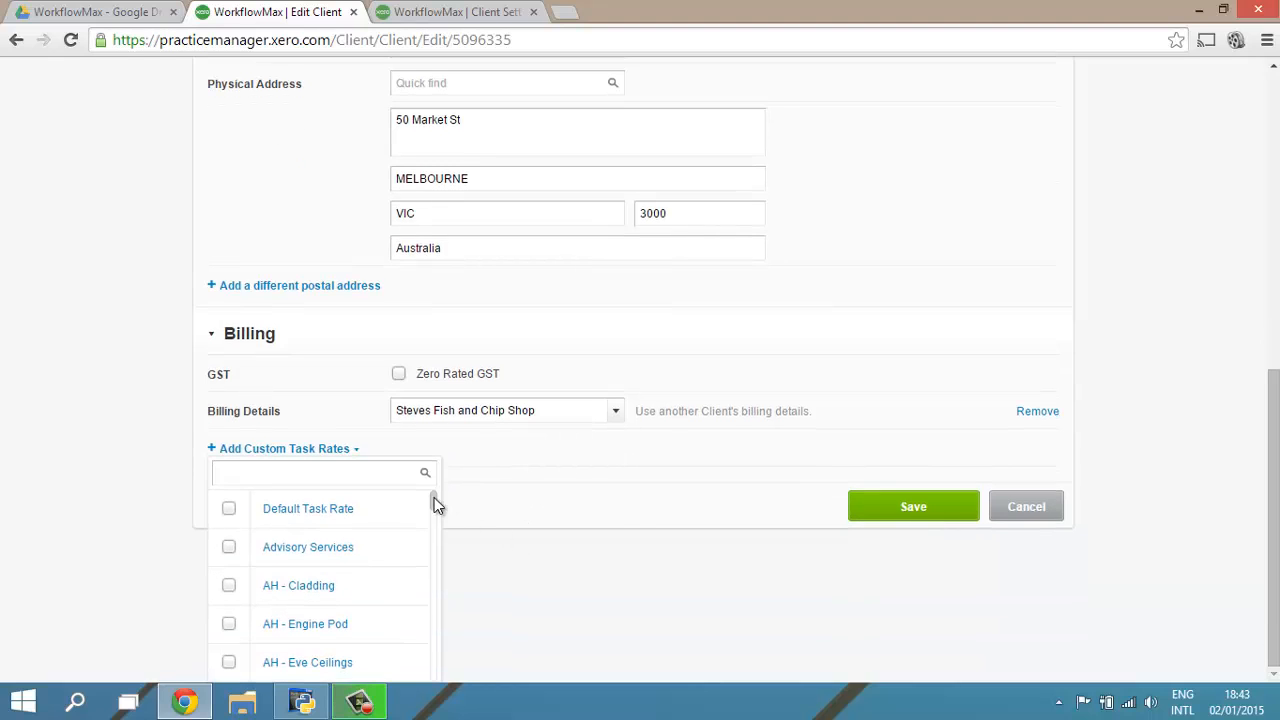
pyautogui.moveTo(437, 509); pyautogui.dragTo(440, 612)
pyautogui.click(547, 541)
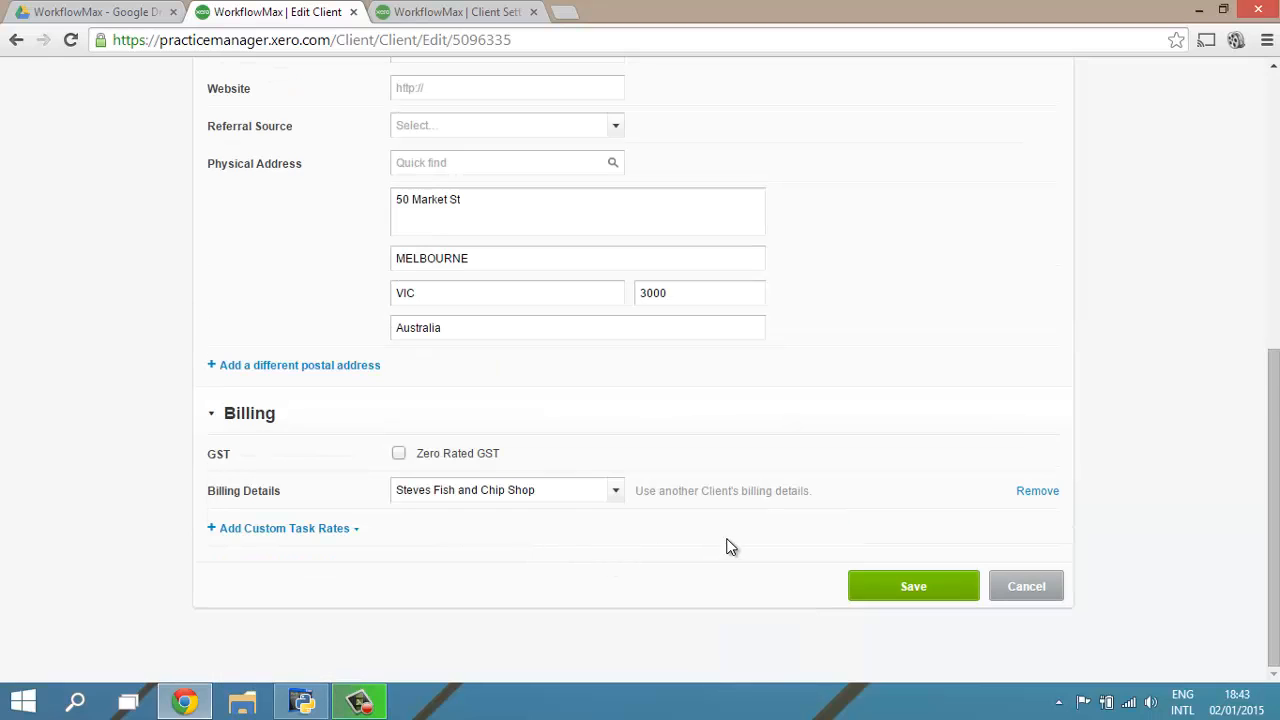
pyautogui.moveTo(1273, 380); pyautogui.dragTo(1231, 437)
pyautogui.click(884, 598)
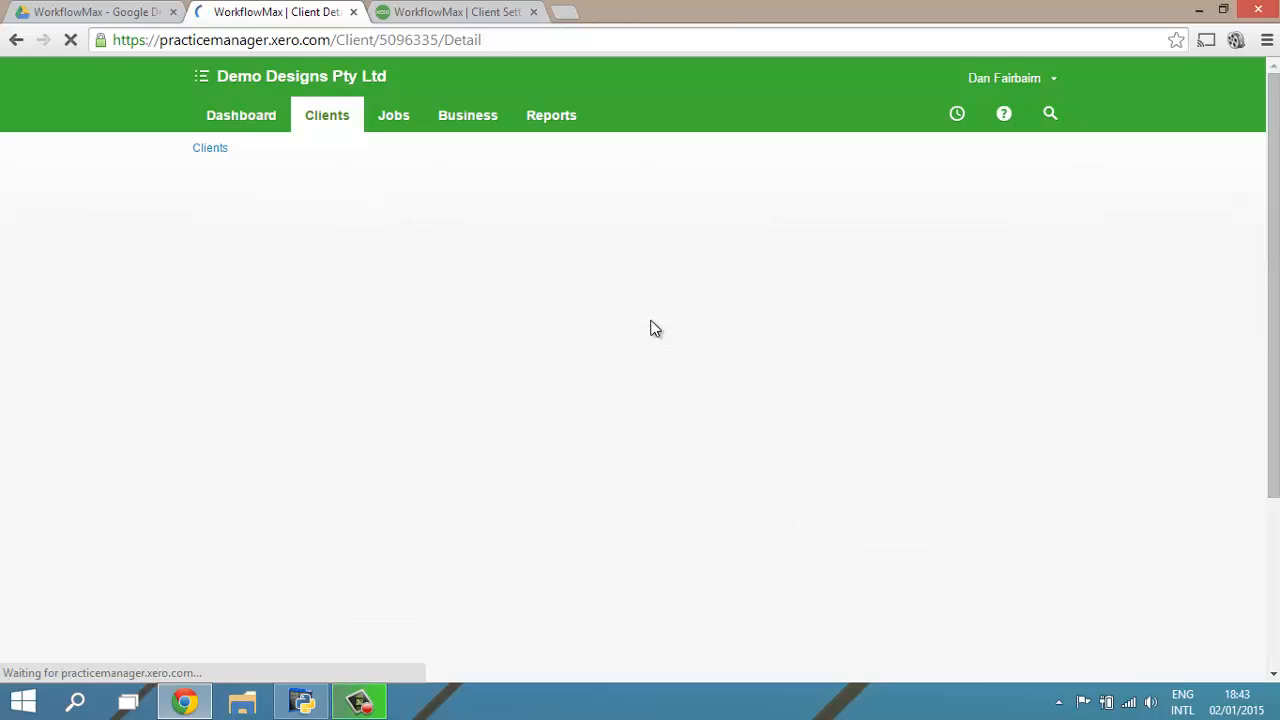
# Step: Open the supplier ABC Limited from the supplier list and review the fields of its edit form
pyautogui.click(465, 118)
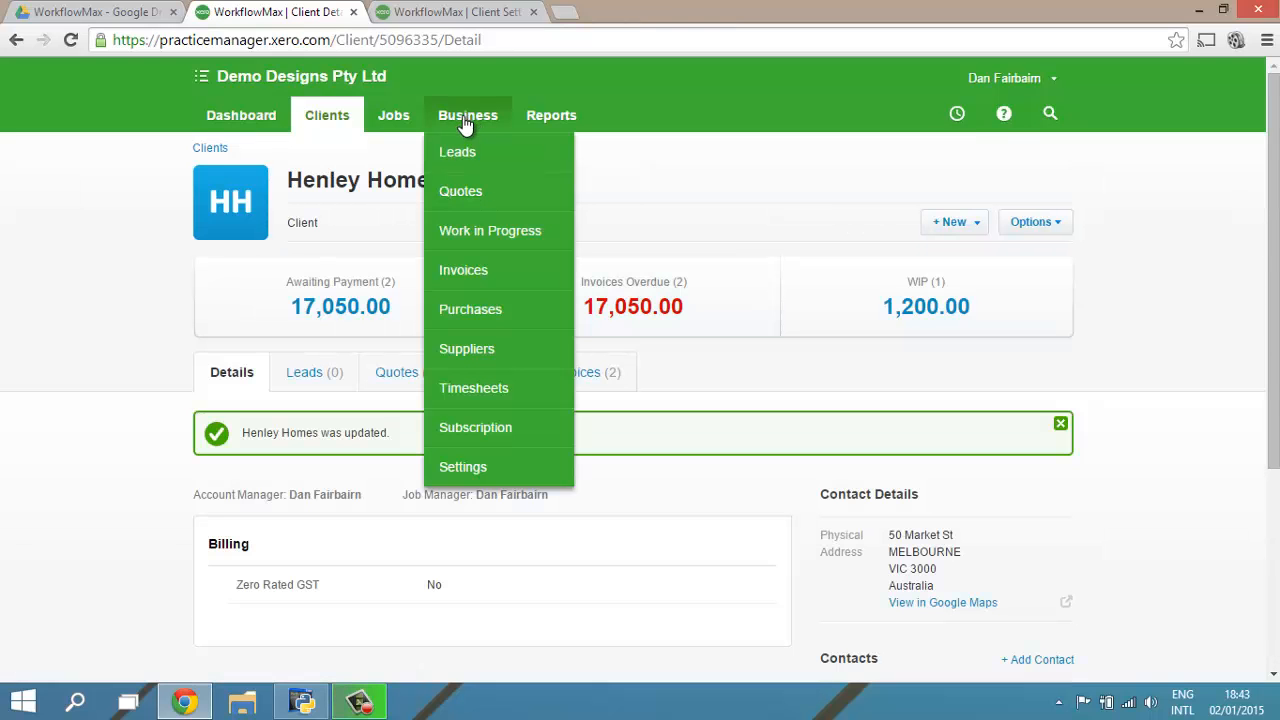
pyautogui.click(464, 350)
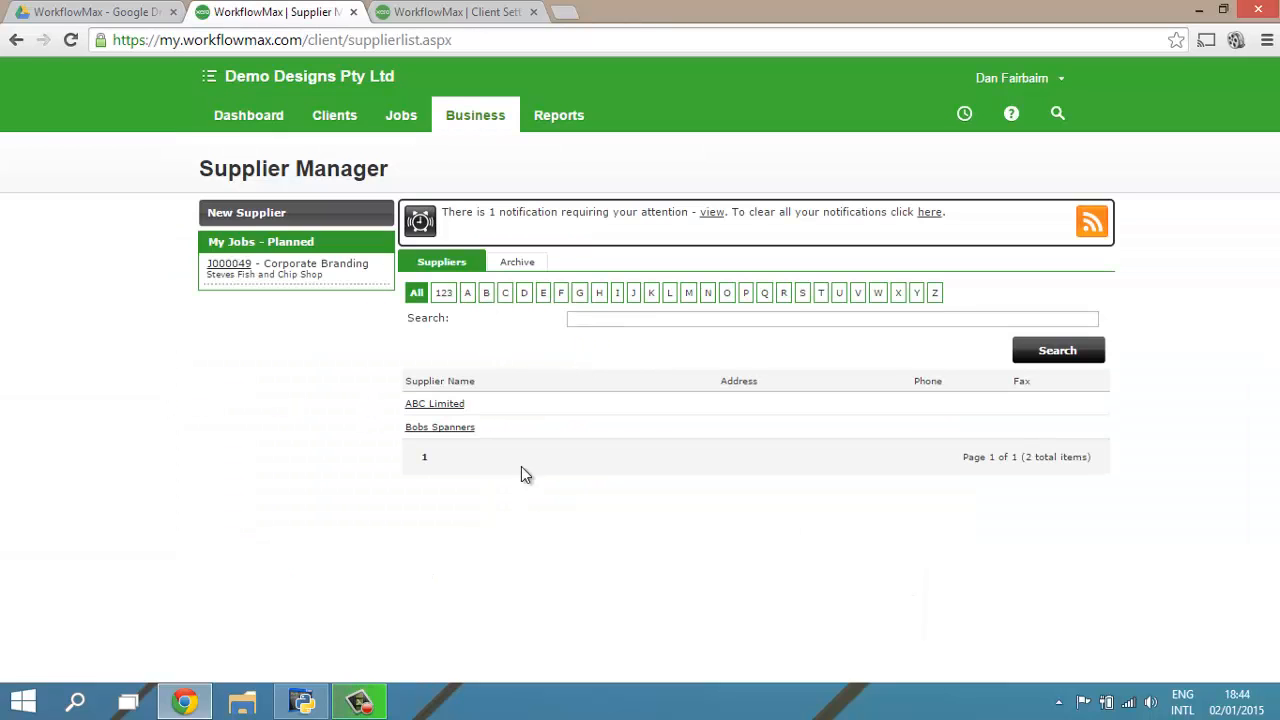
pyautogui.click(436, 405)
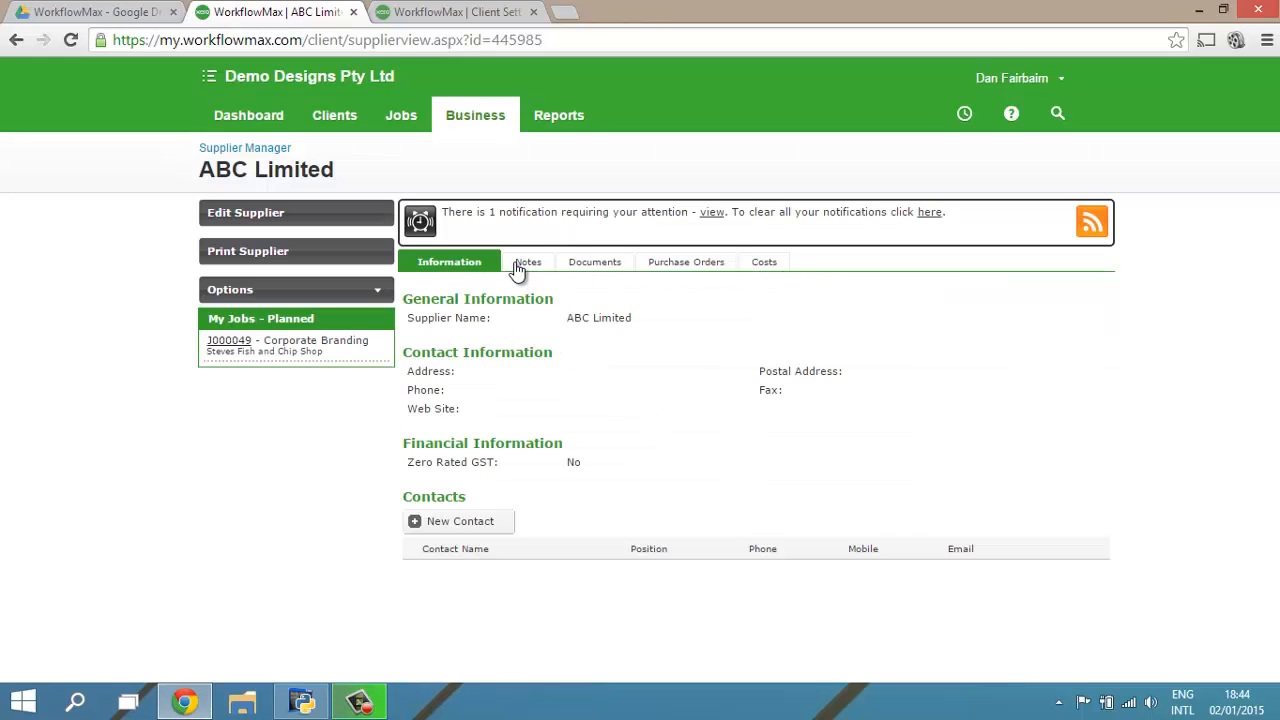
pyautogui.click(252, 212)
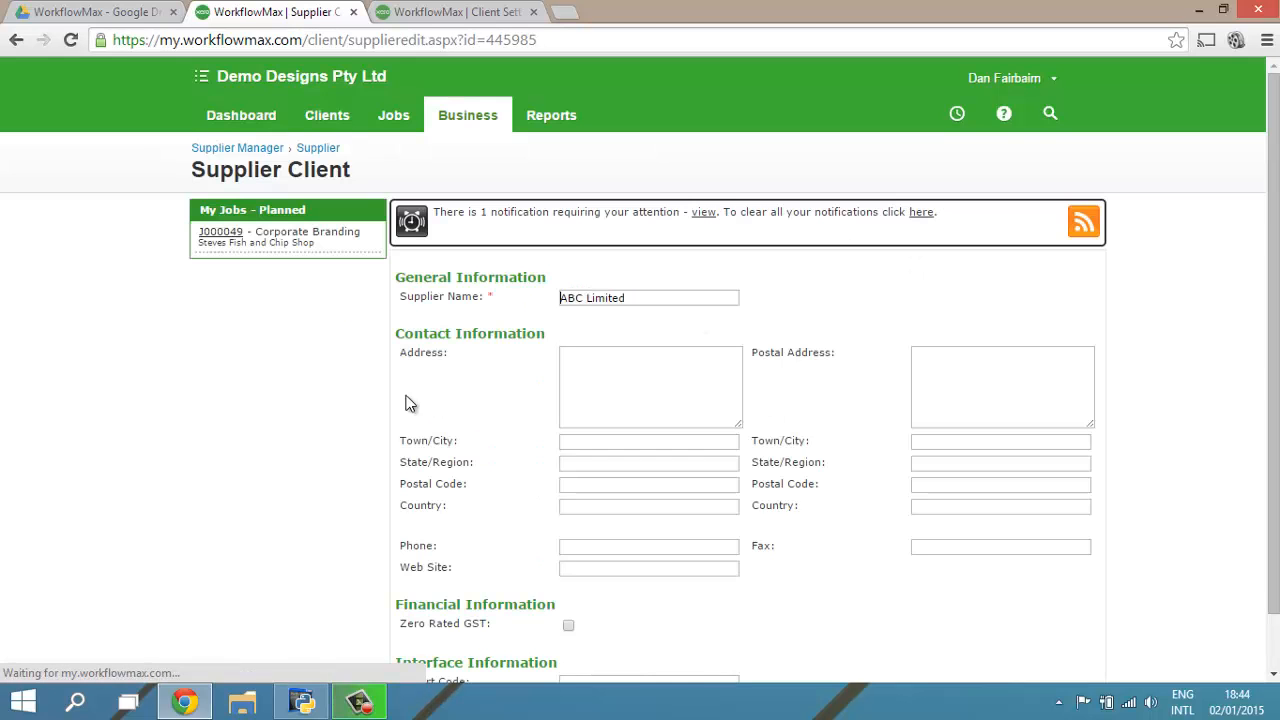
pyautogui.scroll(-1, 437, 425)
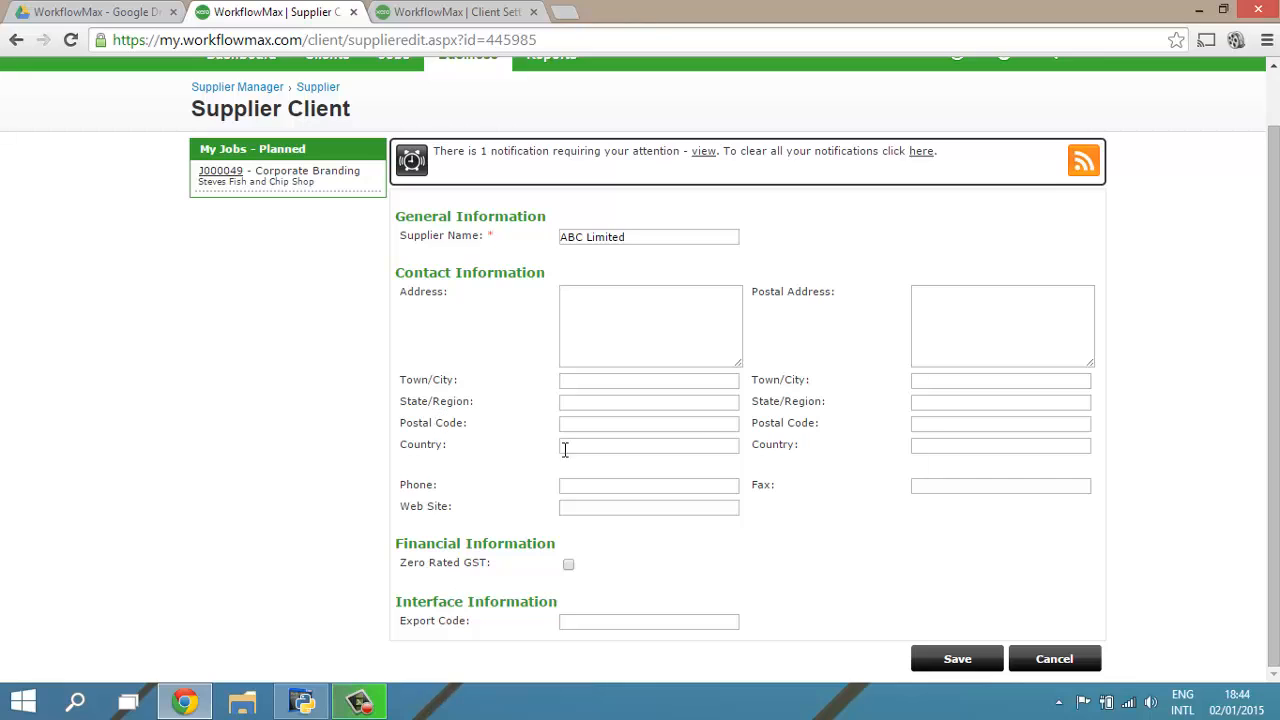